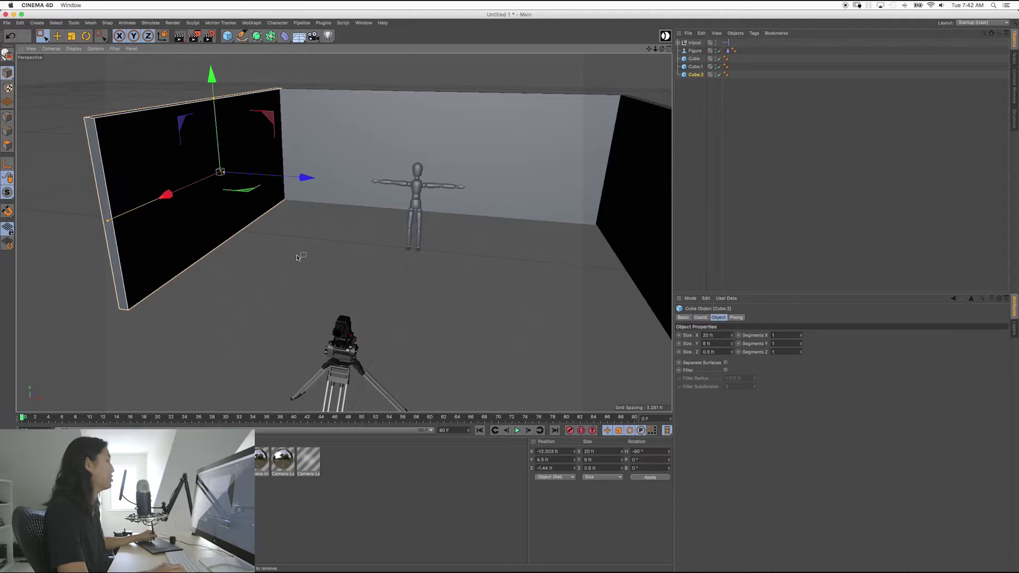
pyautogui.keyDown('alt'); pyautogui.moveTo(298, 257); pyautogui.dragTo(369, 196); pyautogui.keyUp('alt')
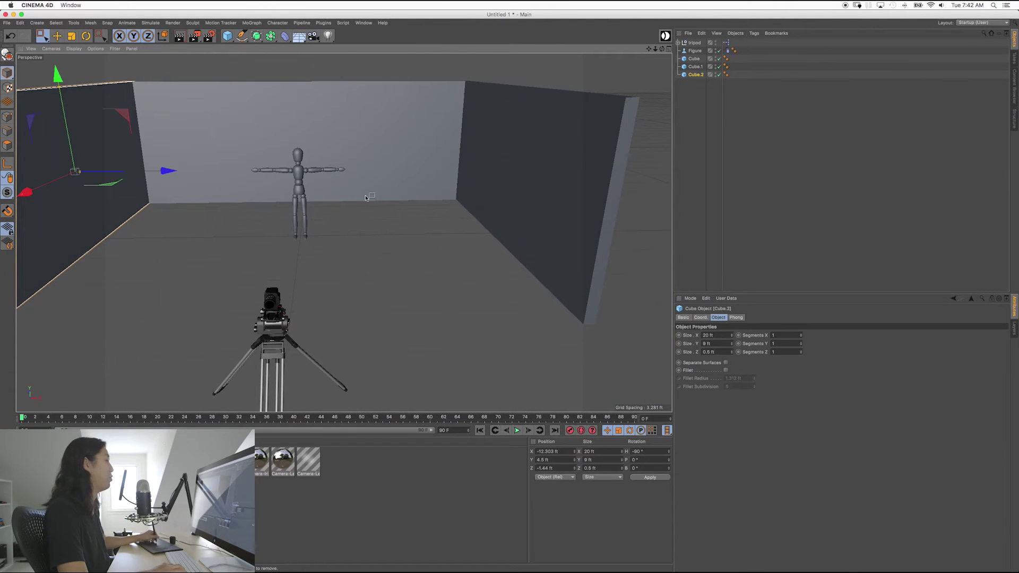
pyautogui.click(369, 196)
pyautogui.keyDown('alt'); pyautogui.moveTo(437, 280); pyautogui.dragTo(535, 230); pyautogui.keyUp('alt')
pyautogui.click(535, 230)
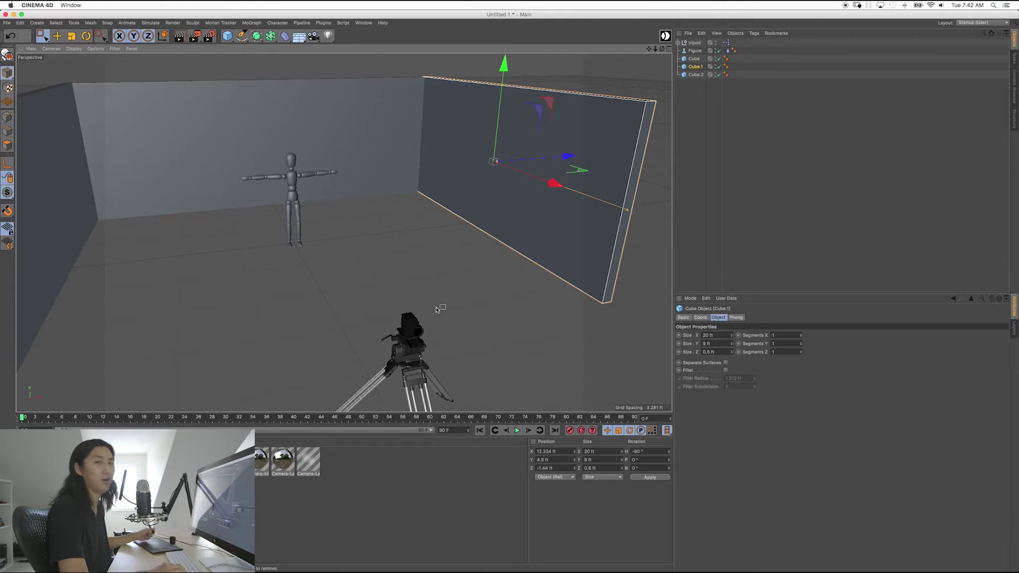
pyautogui.keyDown('alt'); pyautogui.moveTo(439, 311); pyautogui.dragTo(392, 269); pyautogui.keyUp('alt')
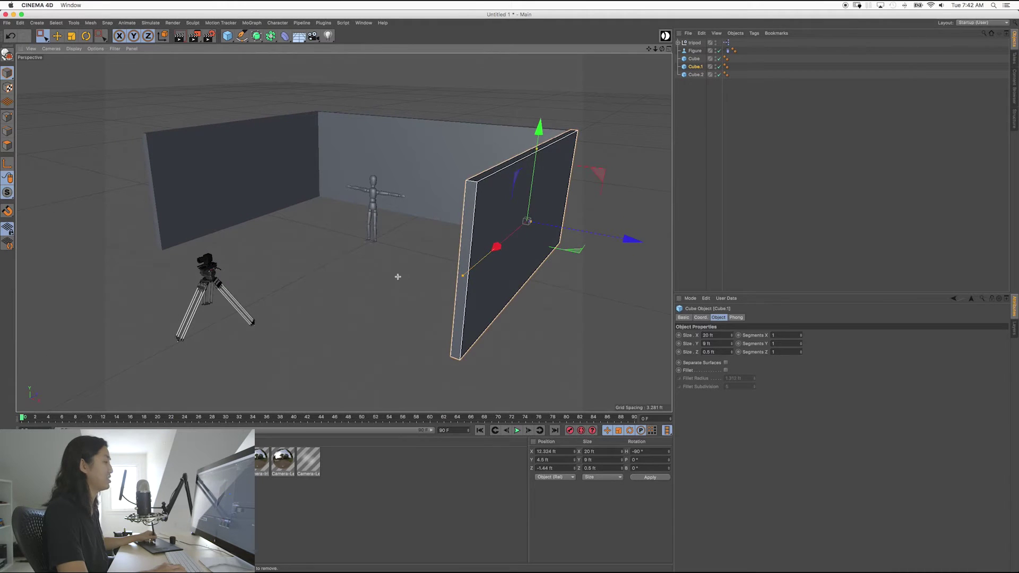
pyautogui.click(399, 284)
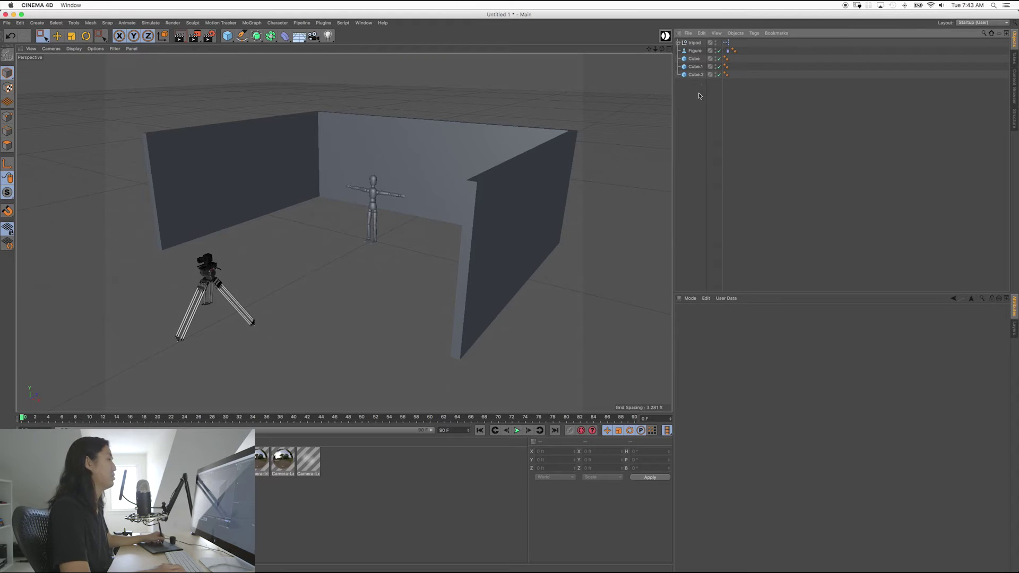
# Group the three wall cubes under a null and rename the null to room
pyautogui.moveTo(700, 96); pyautogui.dragTo(688, 55)
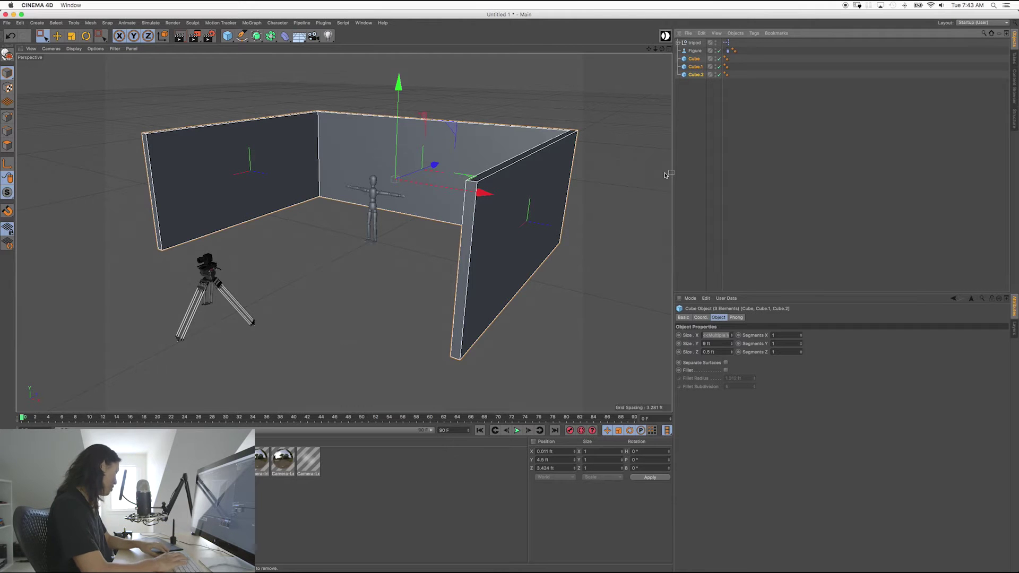
pyautogui.hotkey('alt', 'g')
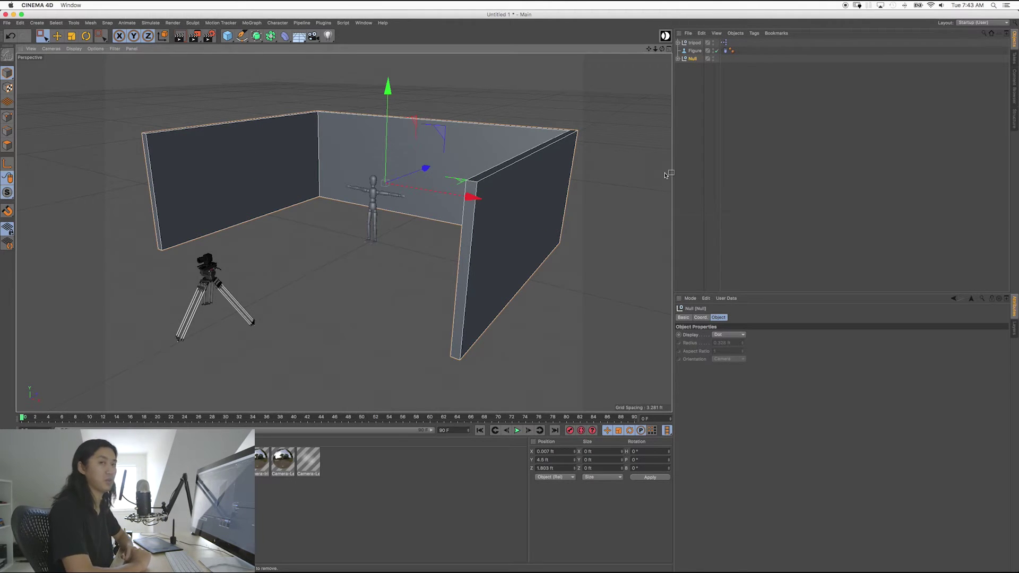
pyautogui.click(678, 59)
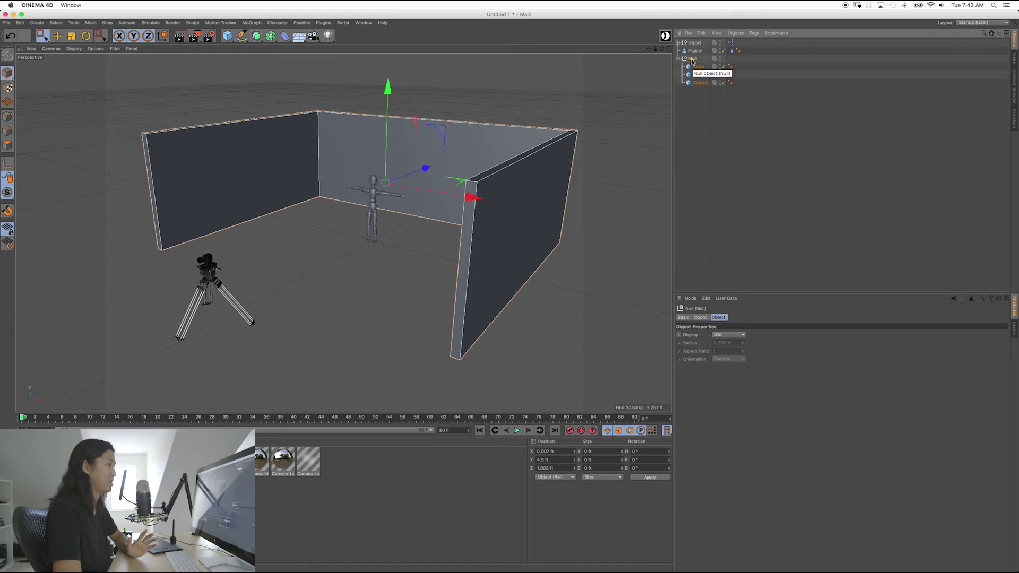
pyautogui.doubleClick(693, 59)
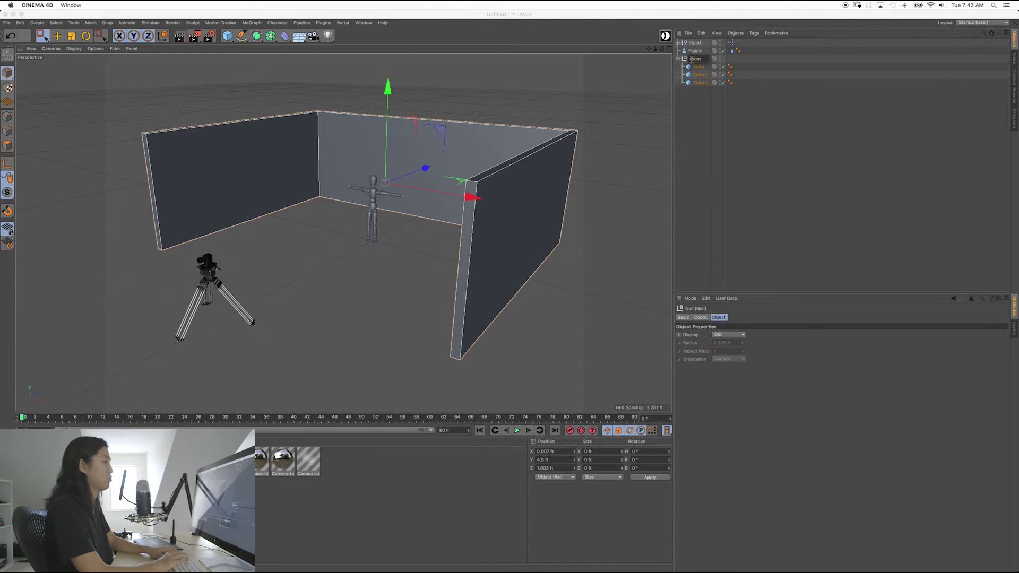
pyautogui.press('Return')
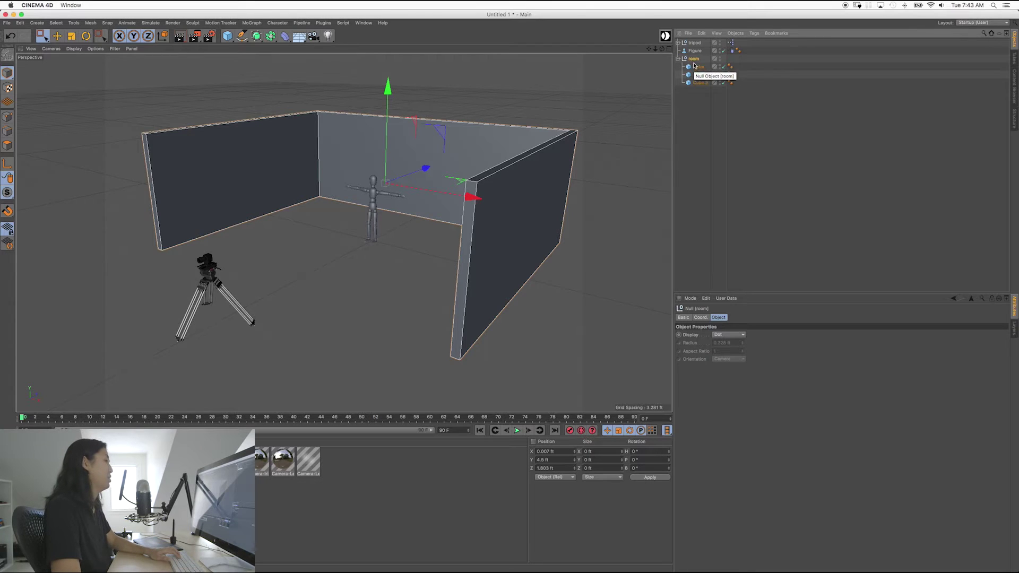
# Rename the cube behind the figure, inside the room group, to backWall
pyautogui.click(698, 67)
pyautogui.doubleClick(698, 67)
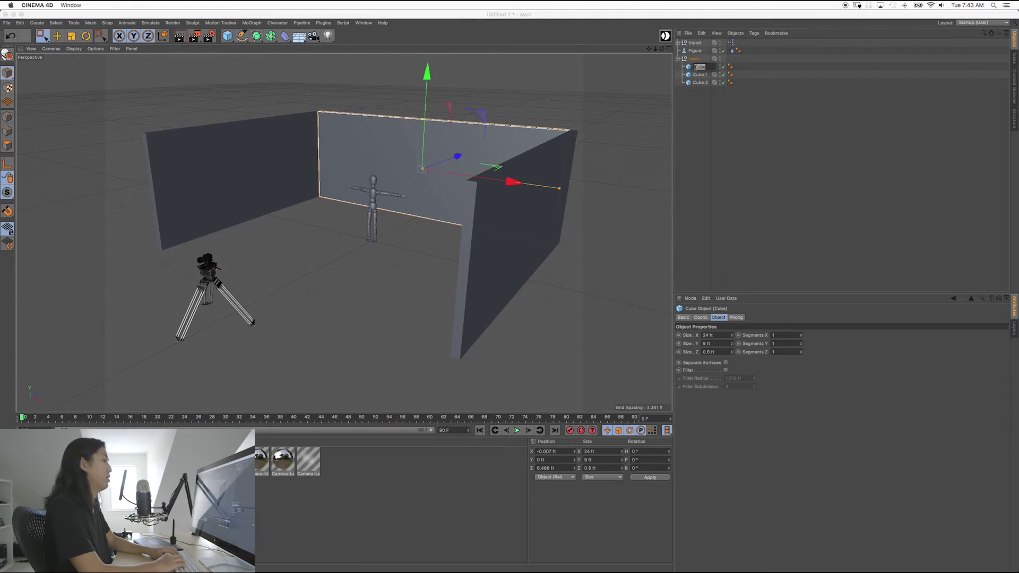
pyautogui.write('backWall')
pyautogui.press('Return')
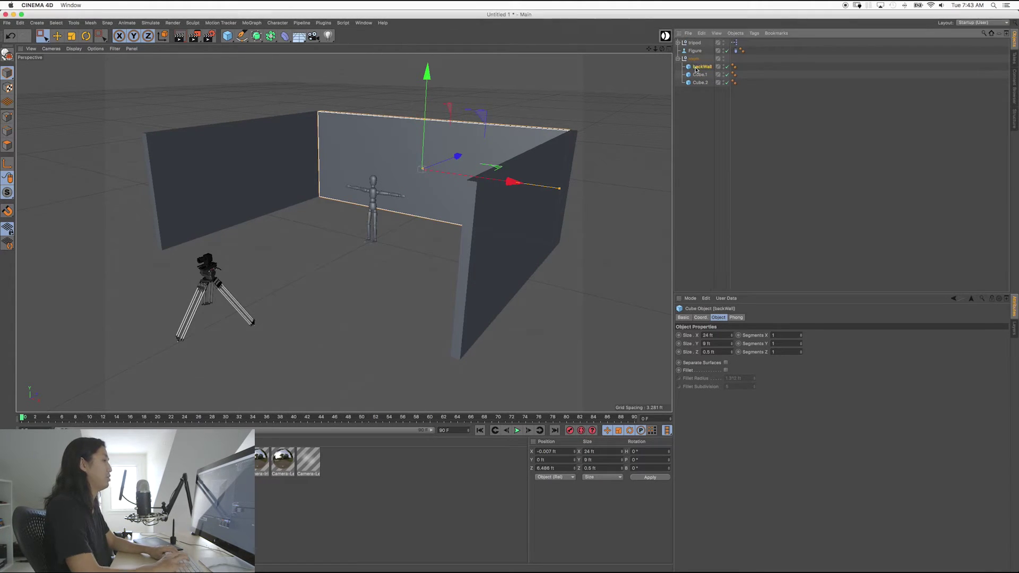
# Rename Cube.1 in the room group to rightWall
pyautogui.click(699, 75)
pyautogui.doubleClick(700, 75)
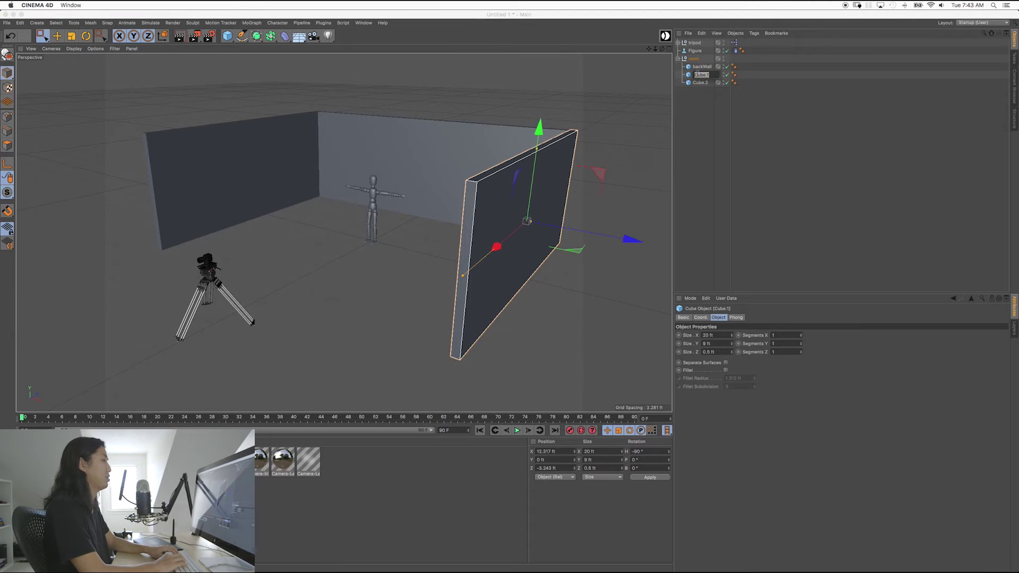
pyautogui.write('ri')
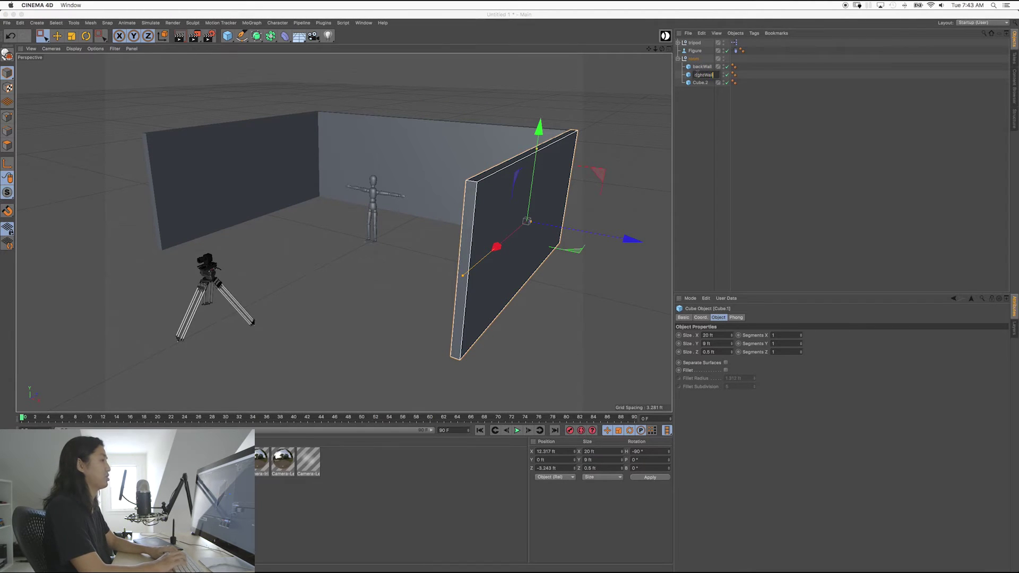
pyautogui.write('ghtWall')
pyautogui.press('Return')
# Rename Cube.2 in the room group to leftWall and clear the selection
pyautogui.click(700, 82)
pyautogui.doubleClick(699, 83)
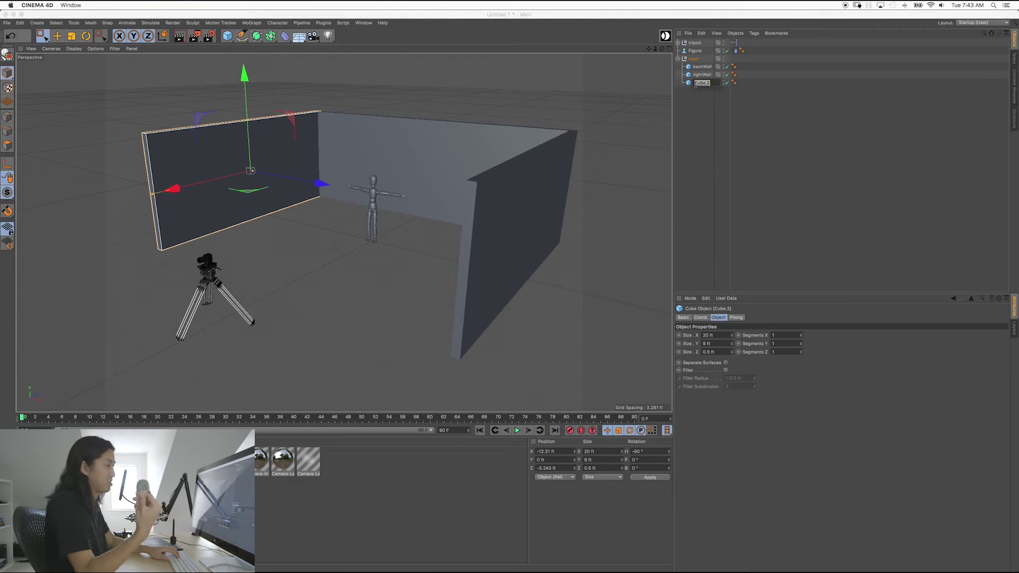
pyautogui.write('leftW')
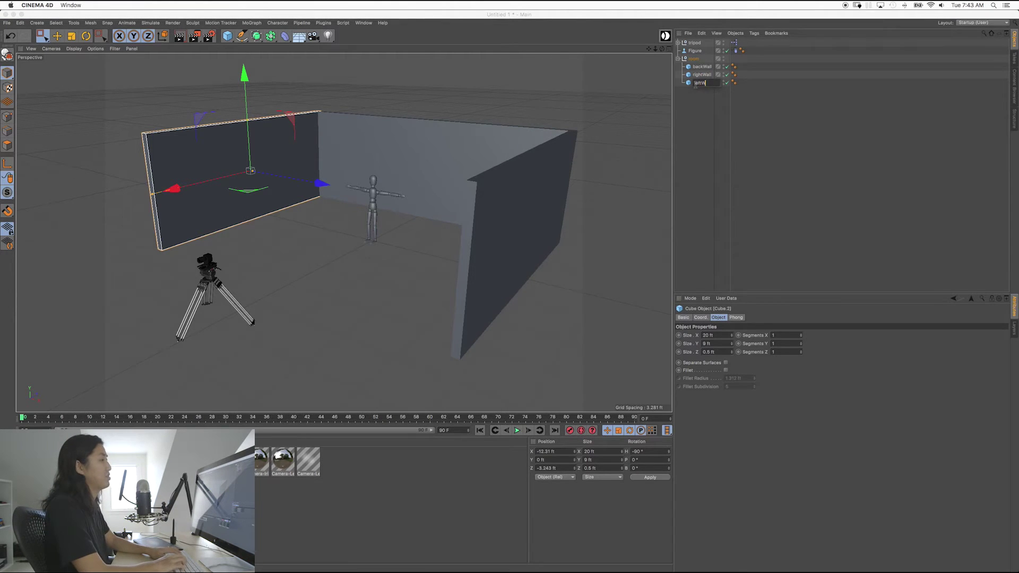
pyautogui.write('all')
pyautogui.press('Return')
pyautogui.click(692, 115)
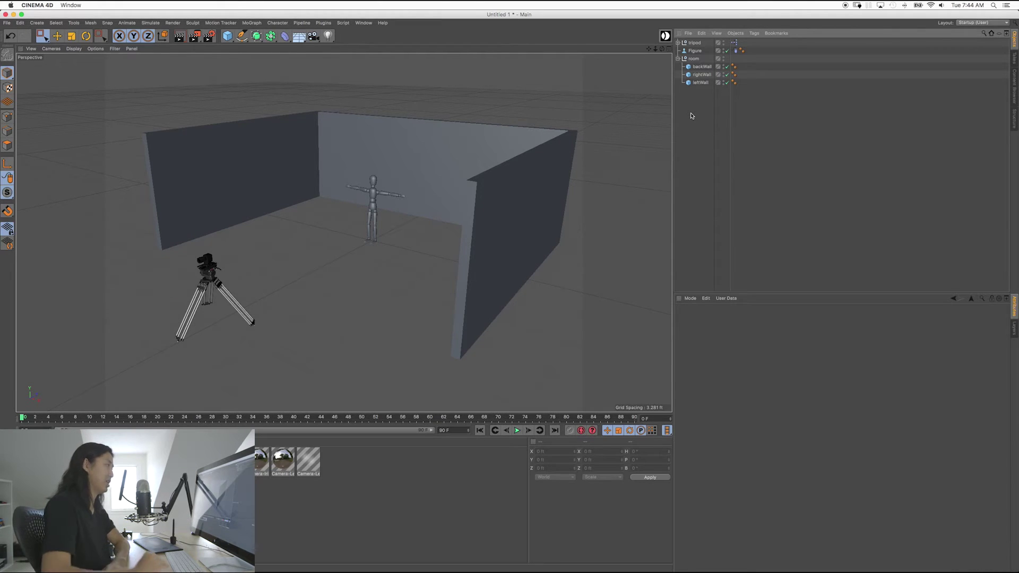
pyautogui.click(678, 59)
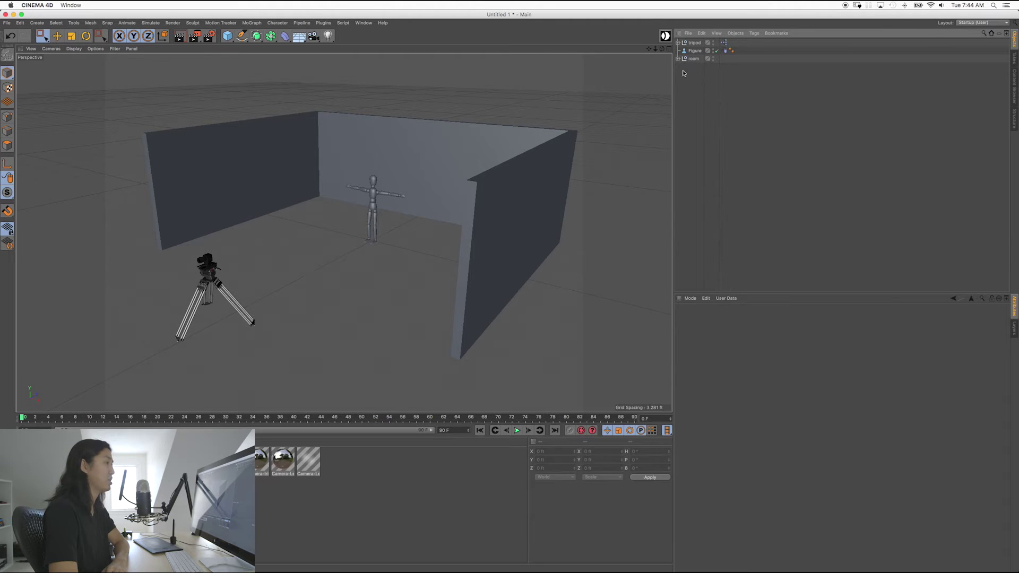
pyautogui.click(678, 59)
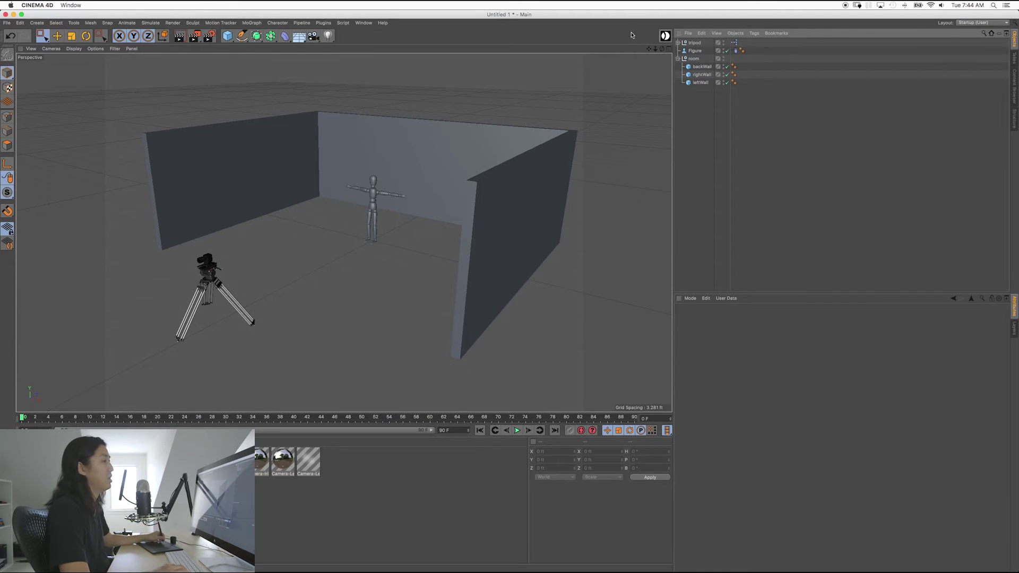
pyautogui.click(695, 83)
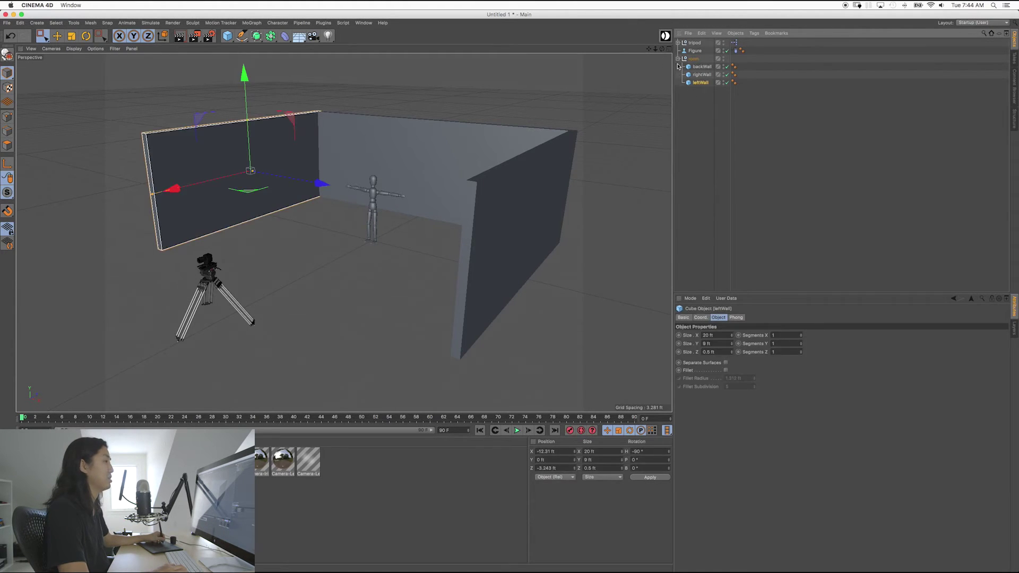
pyautogui.click(678, 58)
pyautogui.click(690, 109)
pyautogui.click(678, 59)
pyautogui.click(678, 58)
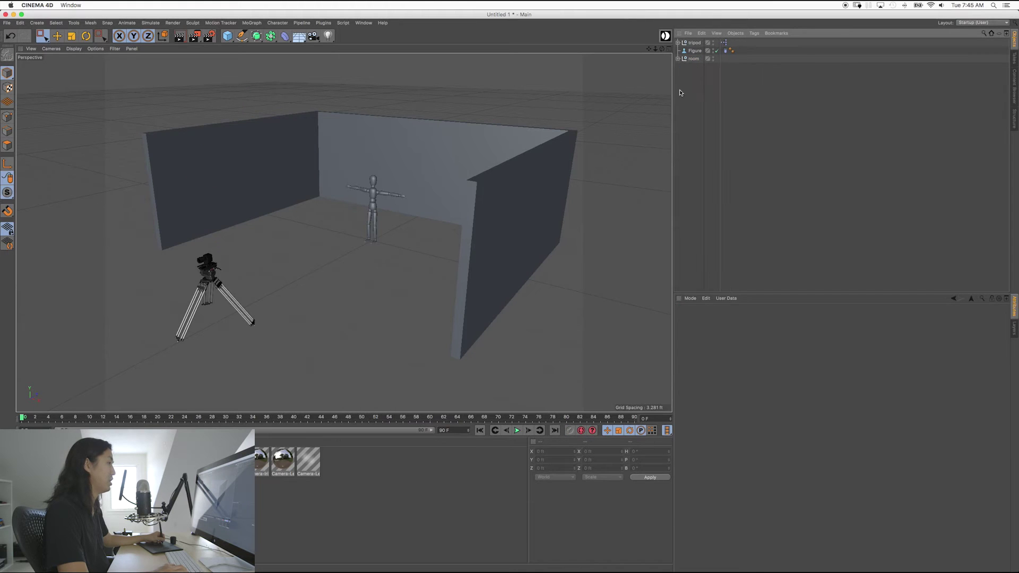
pyautogui.click(678, 59)
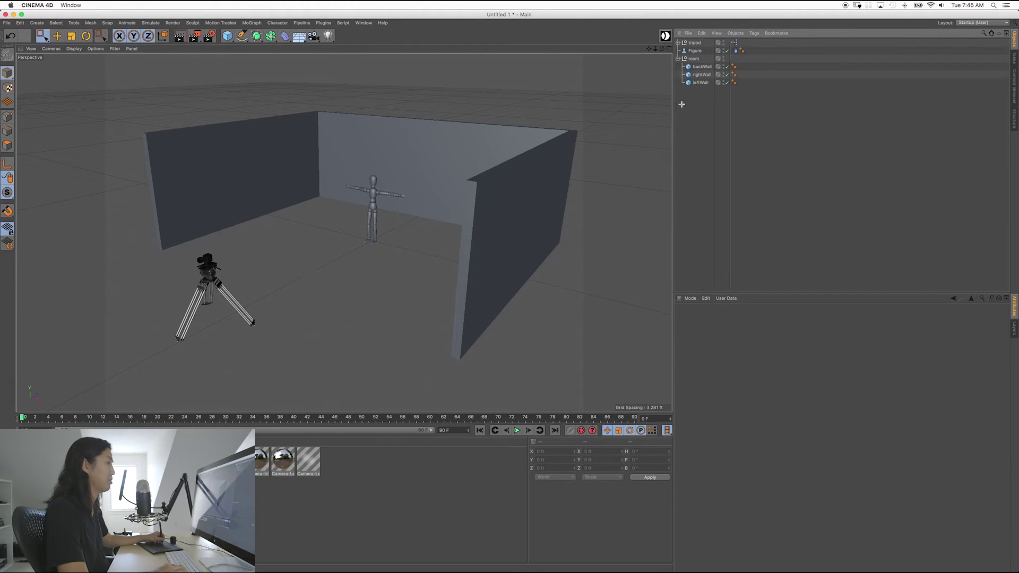
# Take leftWall out of the room group in the object hierarchy and collapse the group
pyautogui.moveTo(689, 84); pyautogui.dragTo(682, 111)
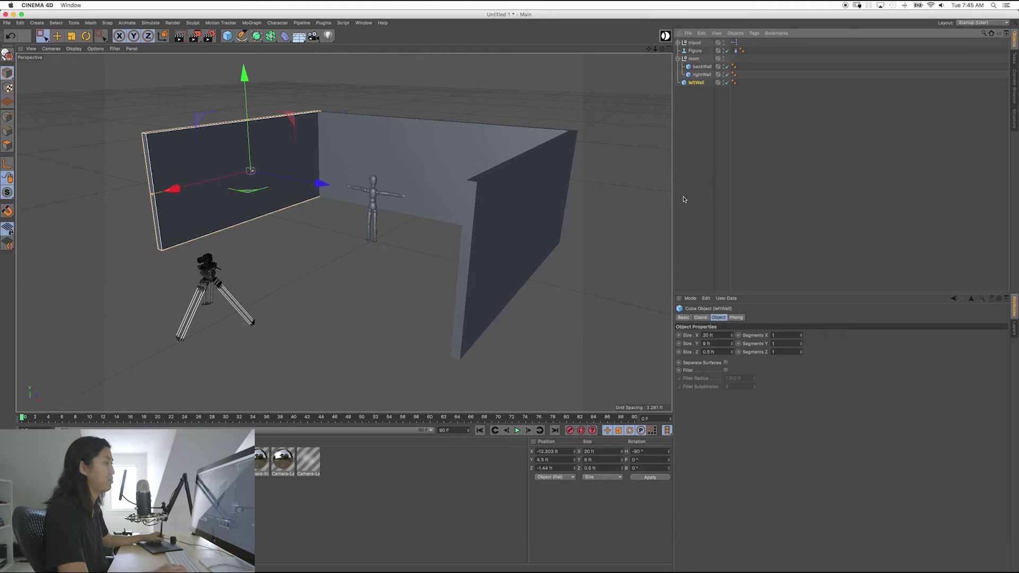
pyautogui.click(687, 162)
pyautogui.click(678, 59)
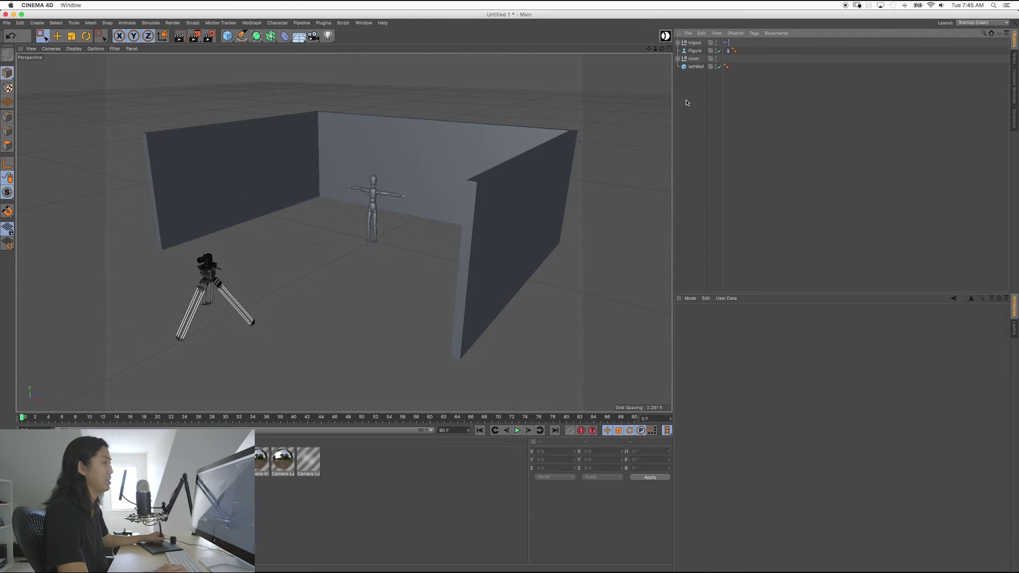
# Nest leftWall back inside the room group as a child object and clear the selection
pyautogui.click(689, 66)
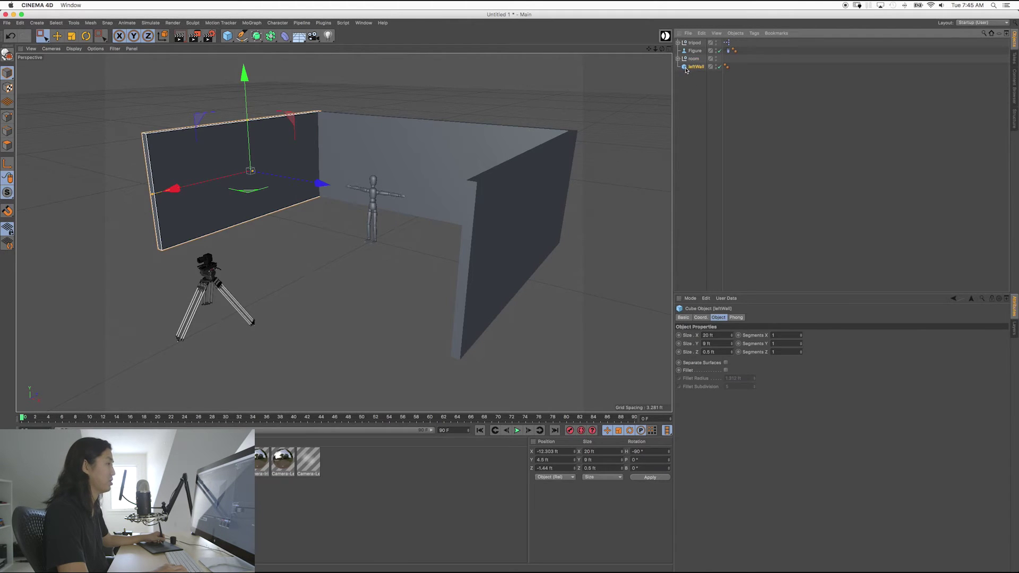
pyautogui.moveTo(687, 60); pyautogui.dragTo(688, 59)
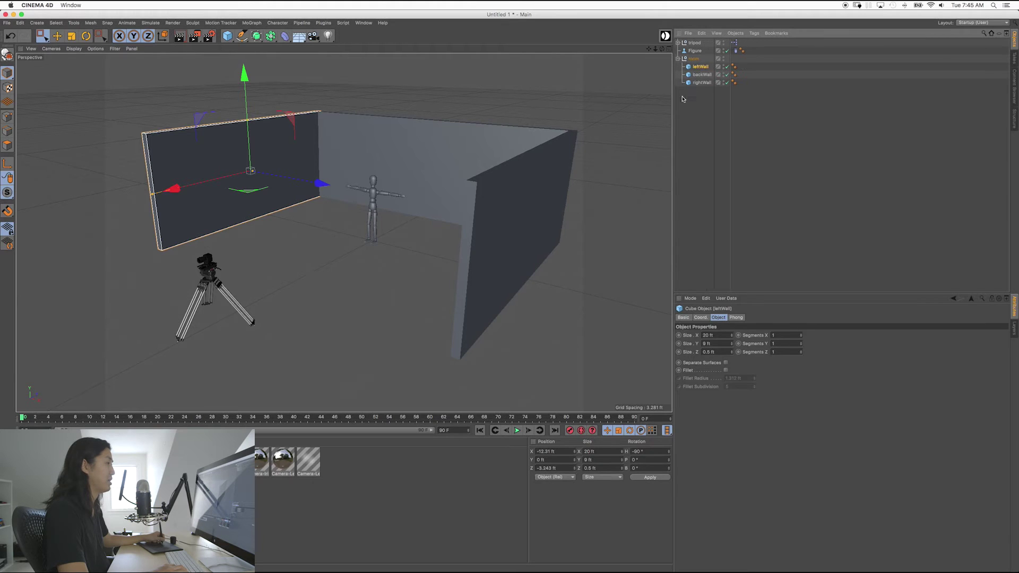
pyautogui.click(683, 93)
# Try moving all the walls together through the room null, and undo the move
pyautogui.click(693, 59)
pyautogui.keyDown('alt'); pyautogui.moveTo(402, 194); pyautogui.dragTo(414, 174); pyautogui.keyUp('alt')
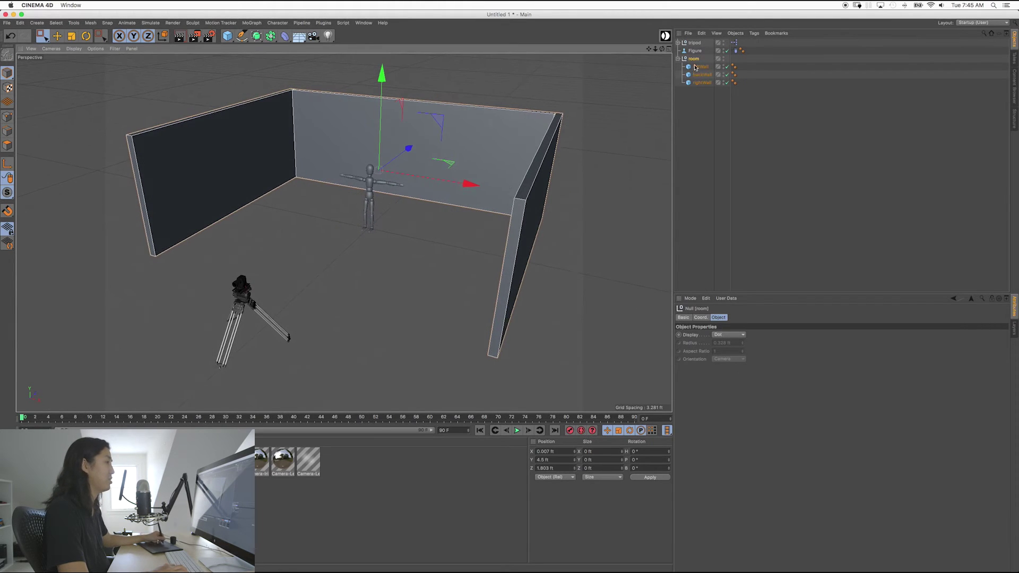
pyautogui.click(498, 200)
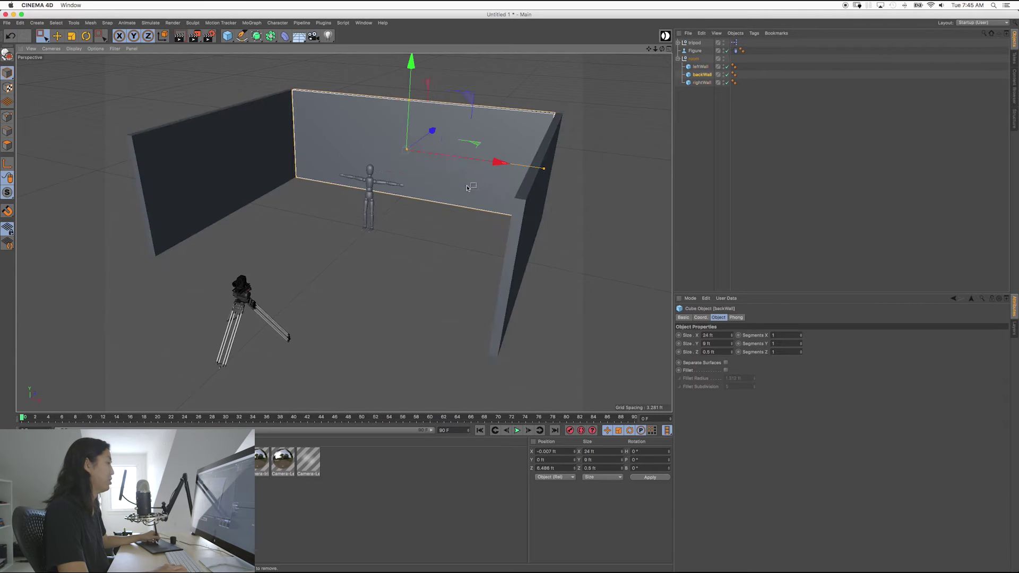
pyautogui.click(694, 58)
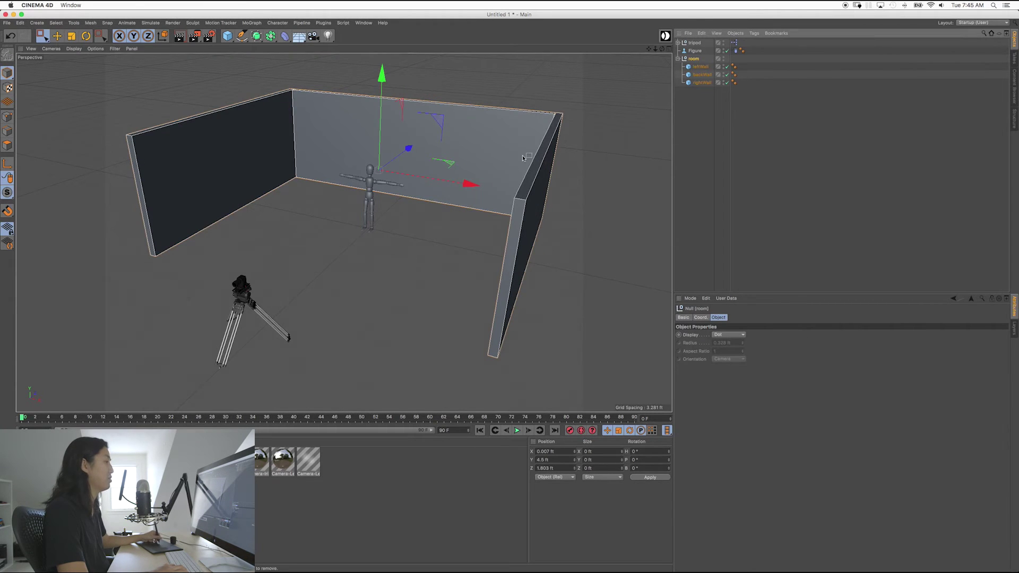
pyautogui.moveTo(469, 187); pyautogui.dragTo(531, 237)
pyautogui.press('super+z')
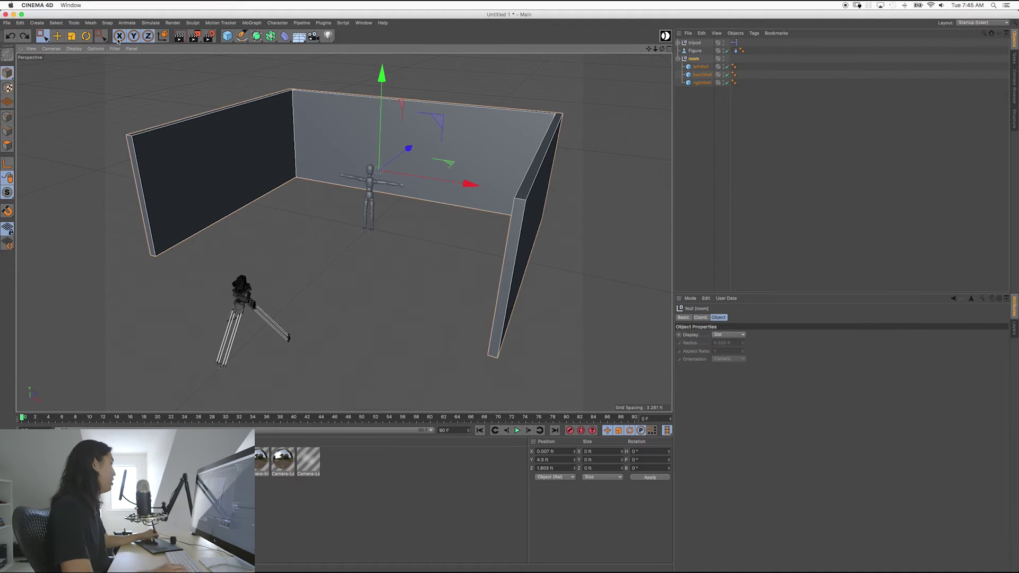
# Try rotating the whole room group about 3.6 degrees in heading, undo the rotation and clear the selection
pyautogui.click(84, 38)
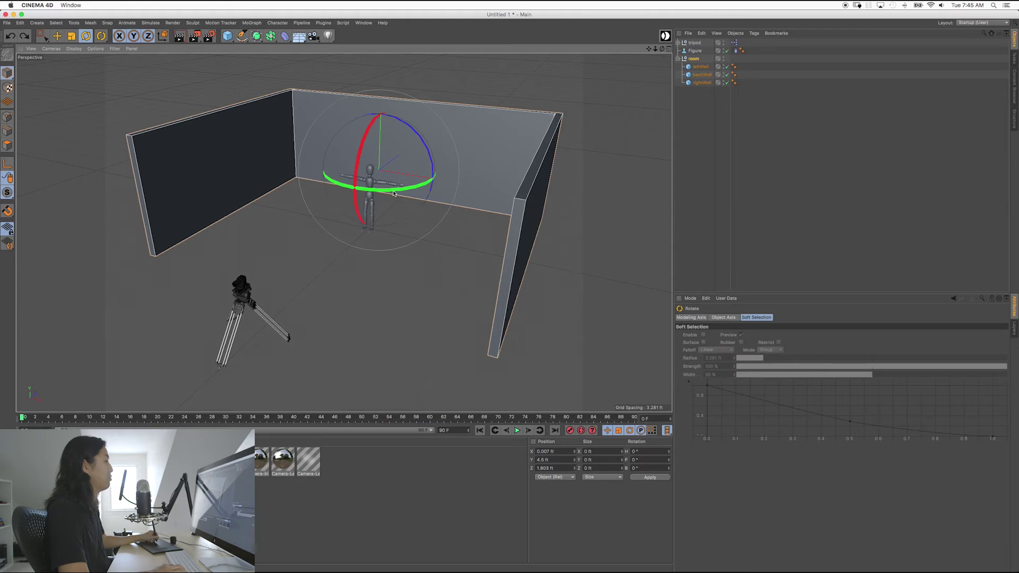
pyautogui.moveTo(393, 194); pyautogui.dragTo(434, 189)
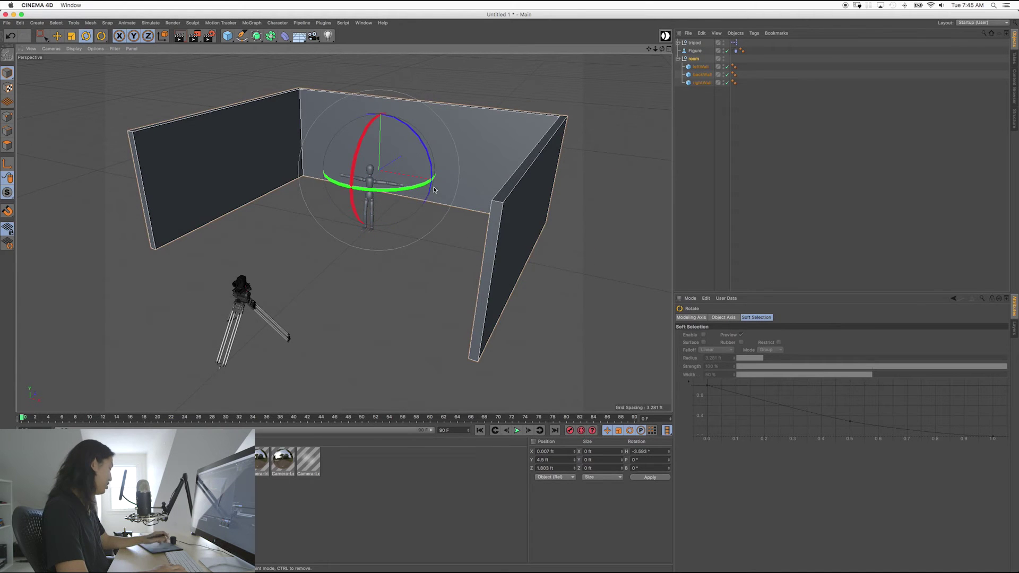
pyautogui.hotkey('ctrl', 'z')
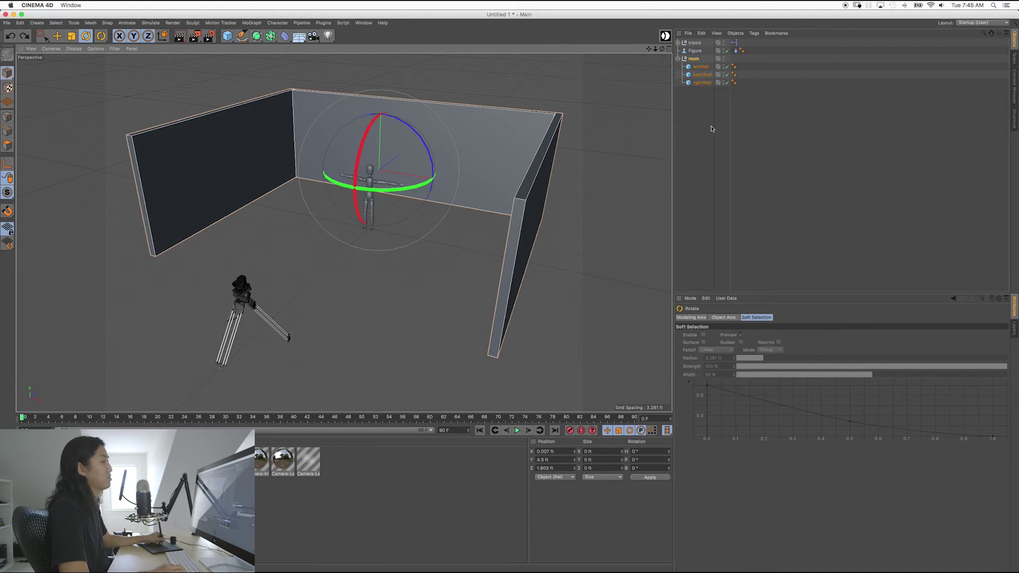
pyautogui.click(690, 154)
# Select rightWall, backWall and leftWall individually, and pull leftWall out of the room group to the top hierarchy level
pyautogui.click(702, 84)
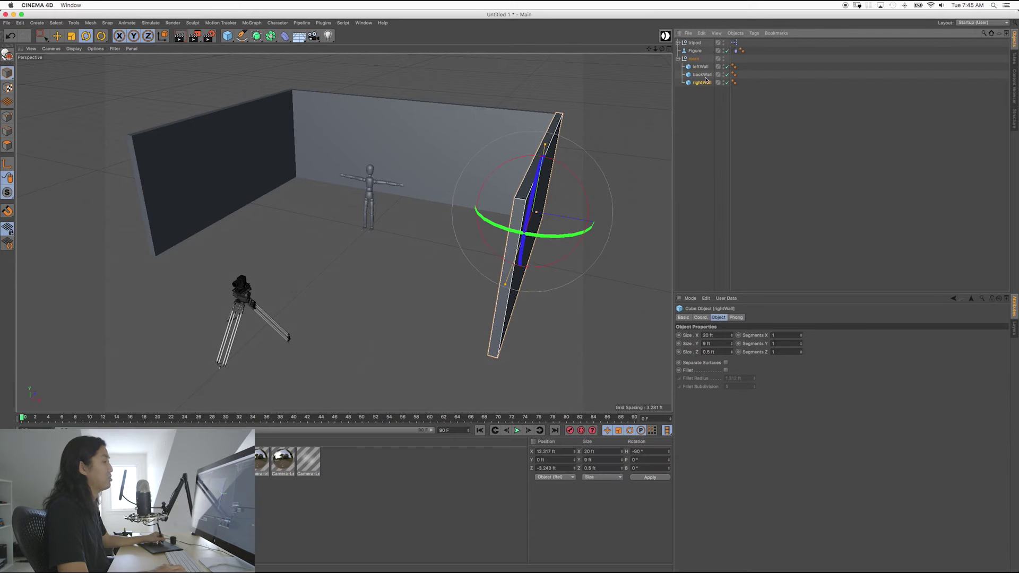
pyautogui.click(701, 75)
pyautogui.click(701, 68)
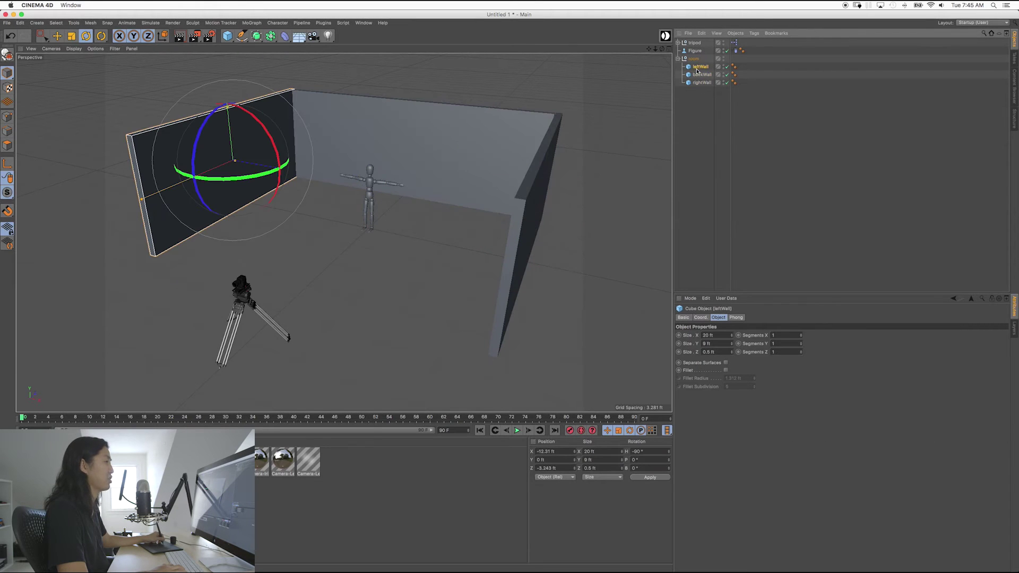
pyautogui.moveTo(697, 71); pyautogui.dragTo(686, 86)
pyautogui.click(679, 59)
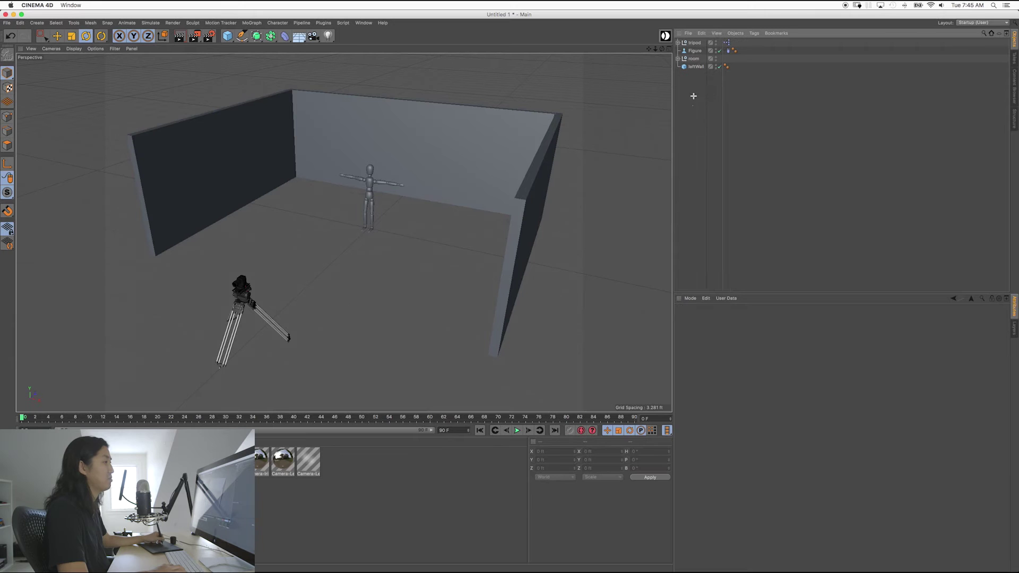
# Examine leftWall with it selected, orbiting in close, and clear the selection
pyautogui.click(693, 68)
pyautogui.keyDown('alt'); pyautogui.moveTo(320, 216); pyautogui.dragTo(403, 258, button='middle'); pyautogui.keyUp('alt')
pyautogui.keyDown('alt'); pyautogui.moveTo(295, 191); pyautogui.dragTo(299, 183); pyautogui.keyUp('alt')
pyautogui.keyDown('alt'); pyautogui.moveTo(295, 169); pyautogui.dragTo(388, 189, button='right'); pyautogui.keyUp('alt')
pyautogui.keyDown('alt'); pyautogui.moveTo(344, 232); pyautogui.dragTo(409, 143, button='middle'); pyautogui.keyUp('alt')
pyautogui.keyDown('alt'); pyautogui.moveTo(365, 163); pyautogui.dragTo(369, 202); pyautogui.keyUp('alt')
pyautogui.click(433, 98)
pyautogui.keyDown('alt'); pyautogui.moveTo(433, 99); pyautogui.dragTo(368, 211); pyautogui.keyUp('alt')
pyautogui.click(368, 211)
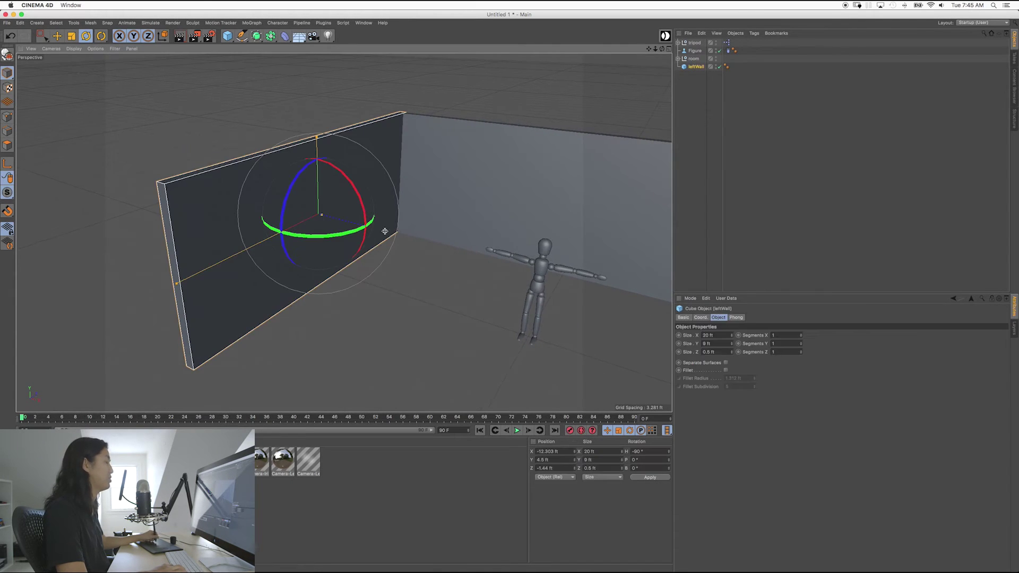
pyautogui.click(327, 94)
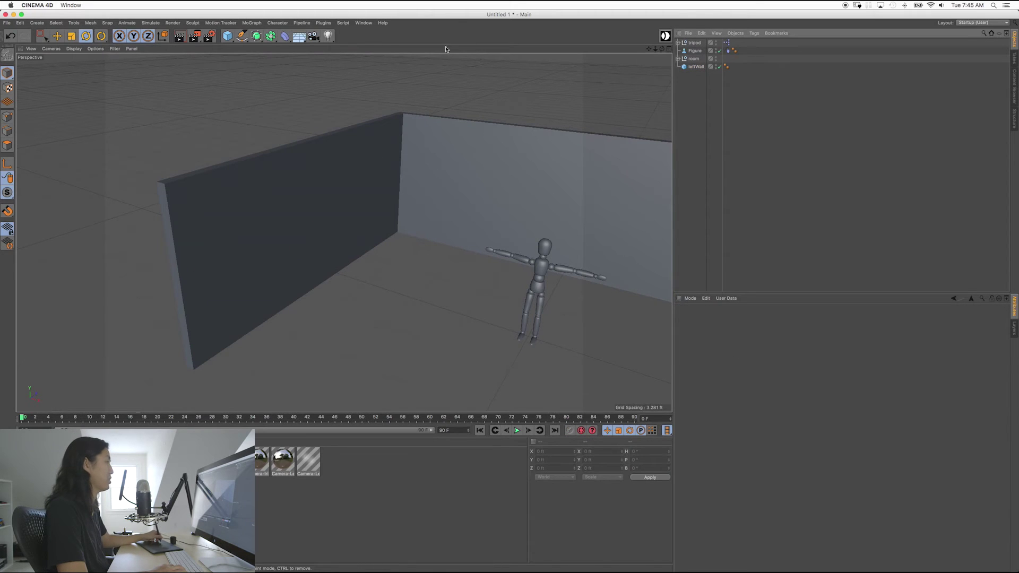
# Add a Boole object, place it below leftWall at the end of the hierarchy, and clear the selection
pyautogui.click(270, 36)
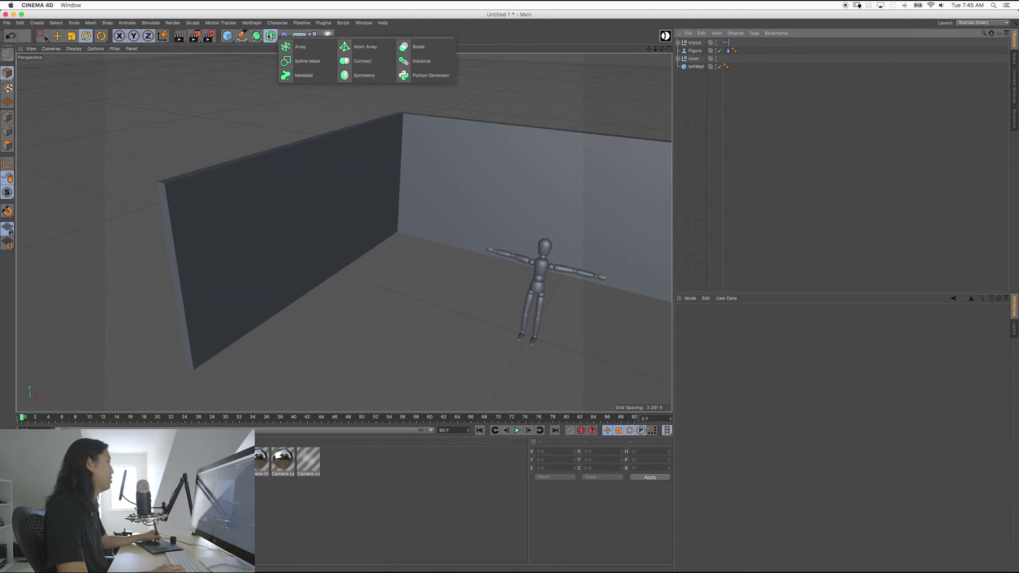
pyautogui.click(269, 35)
pyautogui.click(269, 36)
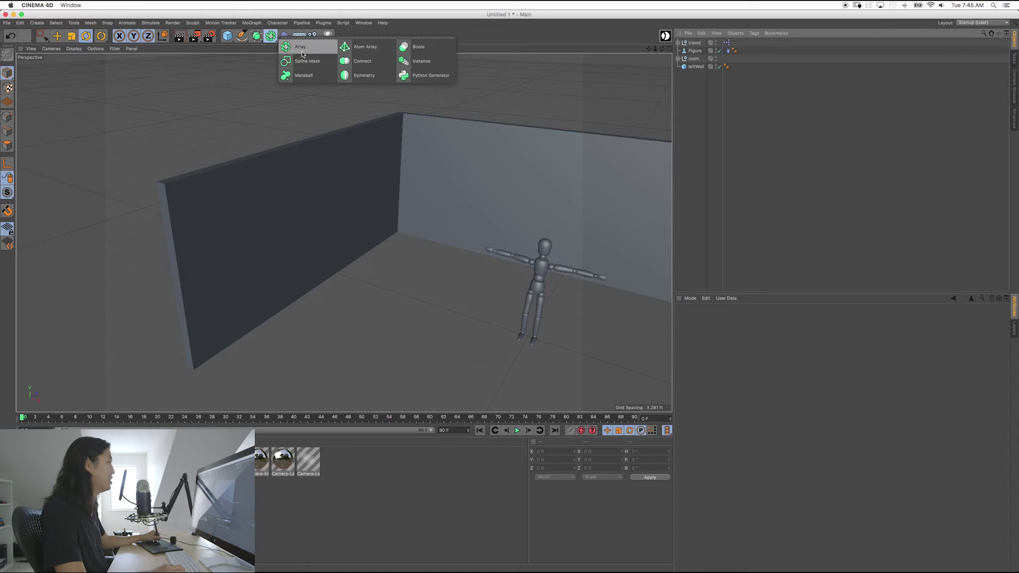
pyautogui.click(402, 47)
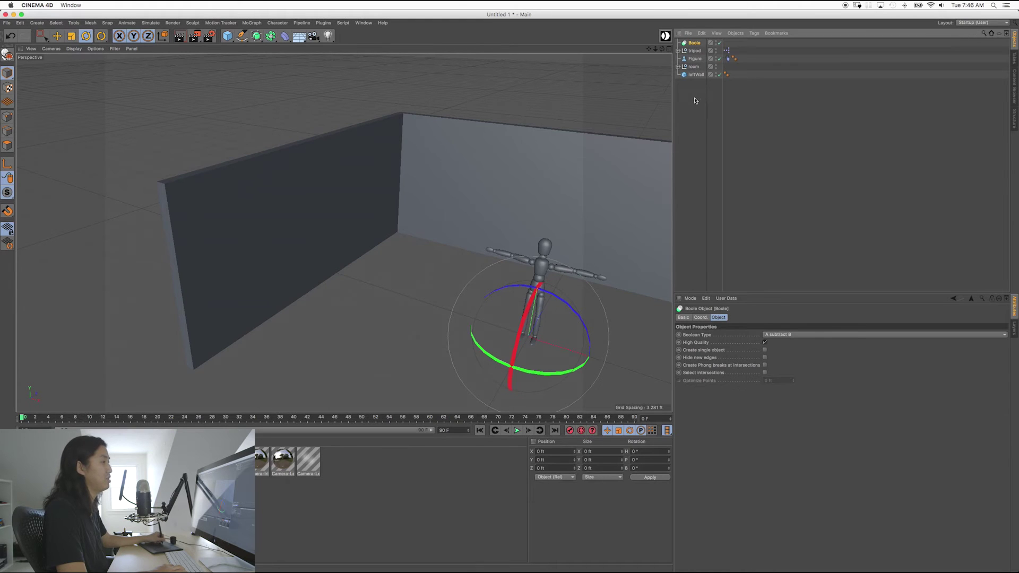
pyautogui.moveTo(696, 100); pyautogui.dragTo(690, 120)
pyautogui.click(690, 121)
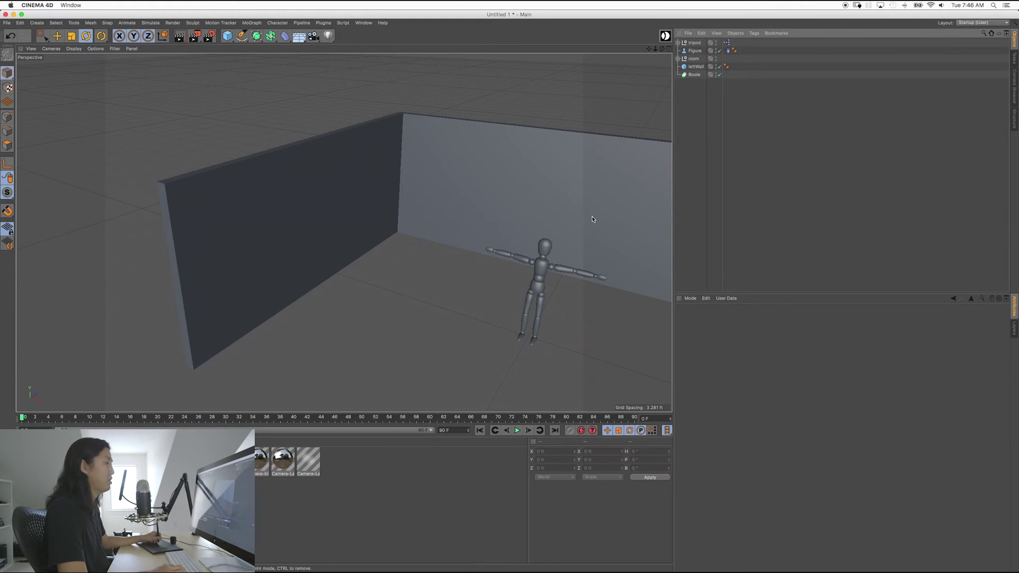
# Move leftWall below the Boole in the object hierarchy without nesting it, and clear the selection
pyautogui.keyDown('alt'); pyautogui.moveTo(602, 206); pyautogui.dragTo(580, 205, button='middle'); pyautogui.keyUp('alt')
pyautogui.keyDown('alt'); pyautogui.moveTo(573, 200); pyautogui.dragTo(567, 200, button='right'); pyautogui.keyUp('alt')
pyautogui.keyDown('alt'); pyautogui.moveTo(567, 200); pyautogui.dragTo(494, 177, button='middle'); pyautogui.keyUp('alt')
pyautogui.moveTo(498, 177)
pyautogui.keyDown('alt'); pyautogui.mouseDown()
pyautogui.moveTo(537, 187)
pyautogui.moveTo(499, 176)
pyautogui.mouseUp(); pyautogui.keyUp('alt')
pyautogui.keyDown('alt'); pyautogui.moveTo(535, 186); pyautogui.dragTo(508, 178, button='middle'); pyautogui.keyUp('alt')
pyautogui.keyDown('alt'); pyautogui.moveTo(508, 178); pyautogui.dragTo(493, 176, button='right'); pyautogui.keyUp('alt')
pyautogui.moveTo(476, 175)
pyautogui.keyDown('alt'); pyautogui.mouseDown()
pyautogui.moveTo(495, 183)
pyautogui.moveTo(460, 180)
pyautogui.mouseUp(); pyautogui.keyUp('alt')
pyautogui.keyDown('alt'); pyautogui.moveTo(474, 179); pyautogui.dragTo(432, 172, button='middle'); pyautogui.keyUp('alt')
pyautogui.moveTo(433, 172)
pyautogui.keyDown('alt'); pyautogui.mouseDown()
pyautogui.moveTo(472, 177)
pyautogui.moveTo(412, 173)
pyautogui.moveTo(424, 174)
pyautogui.mouseUp(); pyautogui.keyUp('alt')
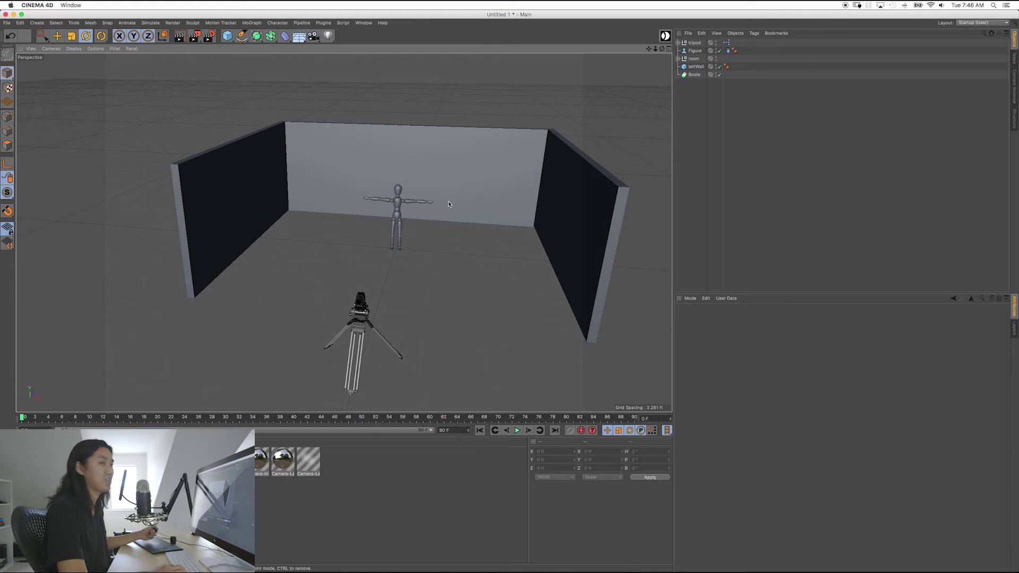
pyautogui.moveTo(696, 69); pyautogui.dragTo(686, 121)
pyautogui.click(690, 112)
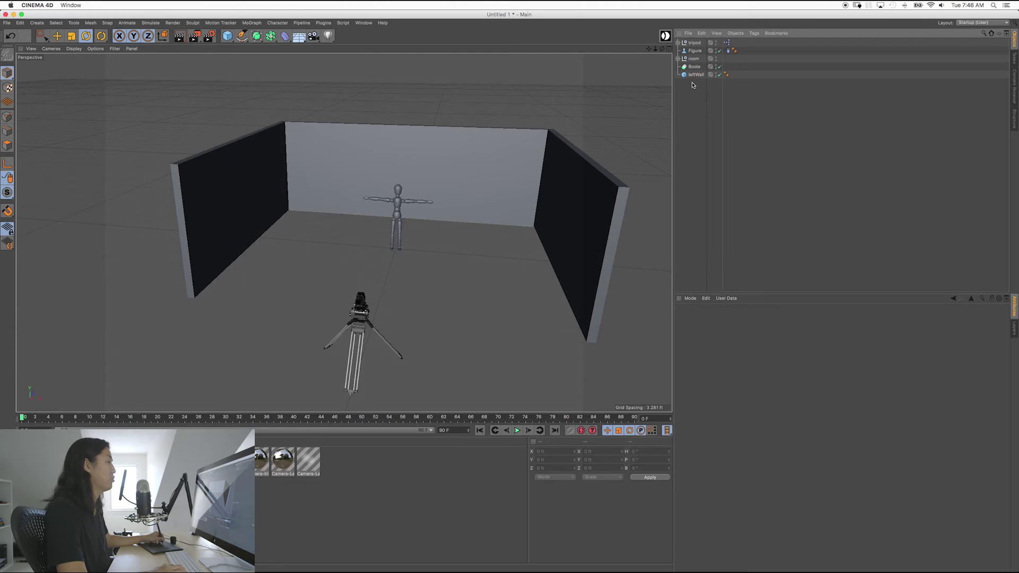
# Duplicate leftWall directly below the original, and delete the copy
pyautogui.click(693, 76)
pyautogui.keyDown('alt'); pyautogui.moveTo(344, 163); pyautogui.dragTo(391, 167, button='middle'); pyautogui.keyUp('alt')
pyautogui.keyDown('alt'); pyautogui.moveTo(321, 180); pyautogui.dragTo(291, 179); pyautogui.keyUp('alt')
pyautogui.keyDown('alt'); pyautogui.moveTo(332, 180); pyautogui.dragTo(302, 167, button='middle'); pyautogui.keyUp('alt')
pyautogui.keyDown('alt'); pyautogui.moveTo(302, 166); pyautogui.dragTo(397, 190); pyautogui.keyUp('alt')
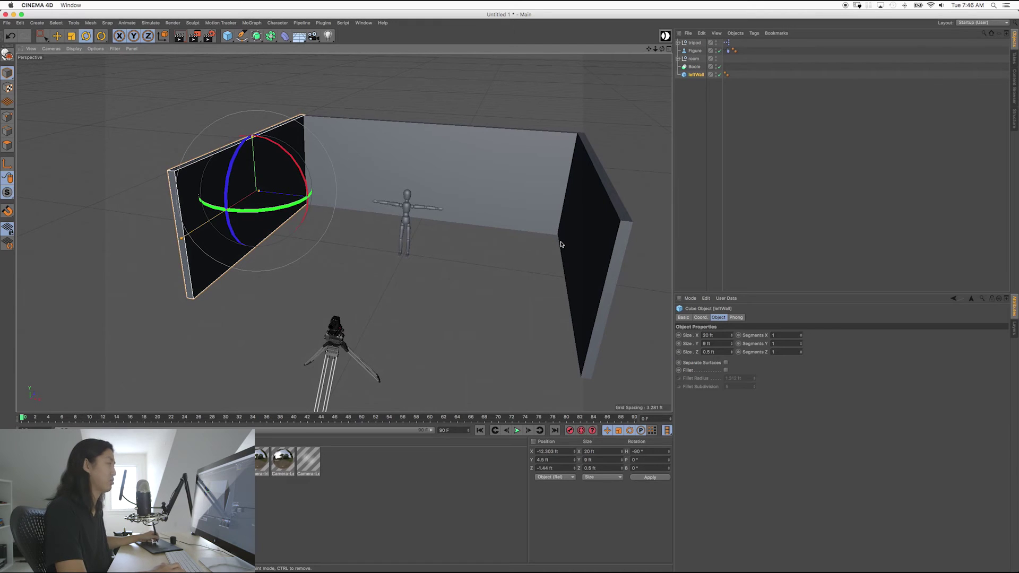
pyautogui.keyDown('ctrl'); pyautogui.moveTo(696, 75); pyautogui.dragTo(698, 86); pyautogui.keyUp('ctrl')
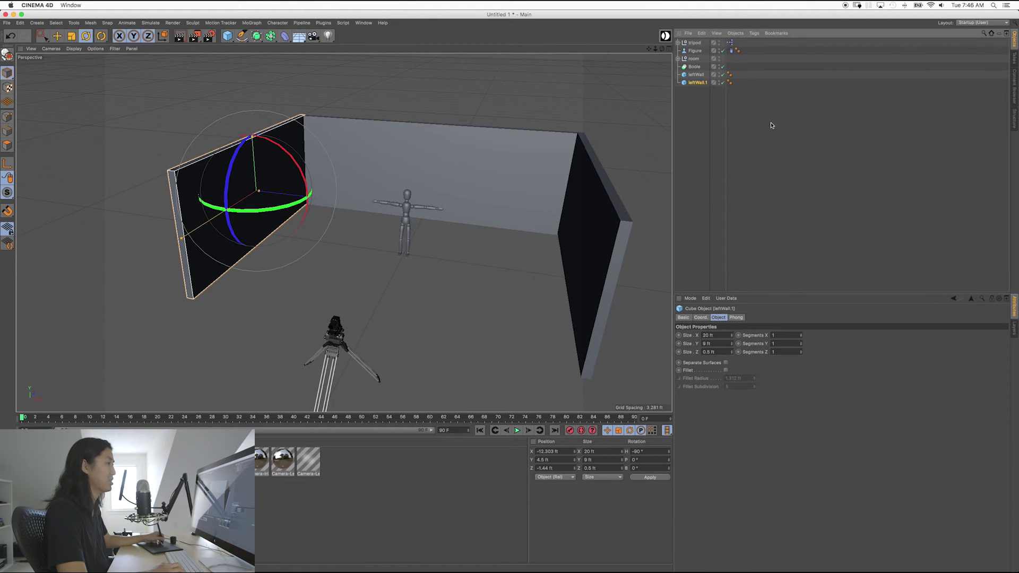
pyautogui.press('Delete')
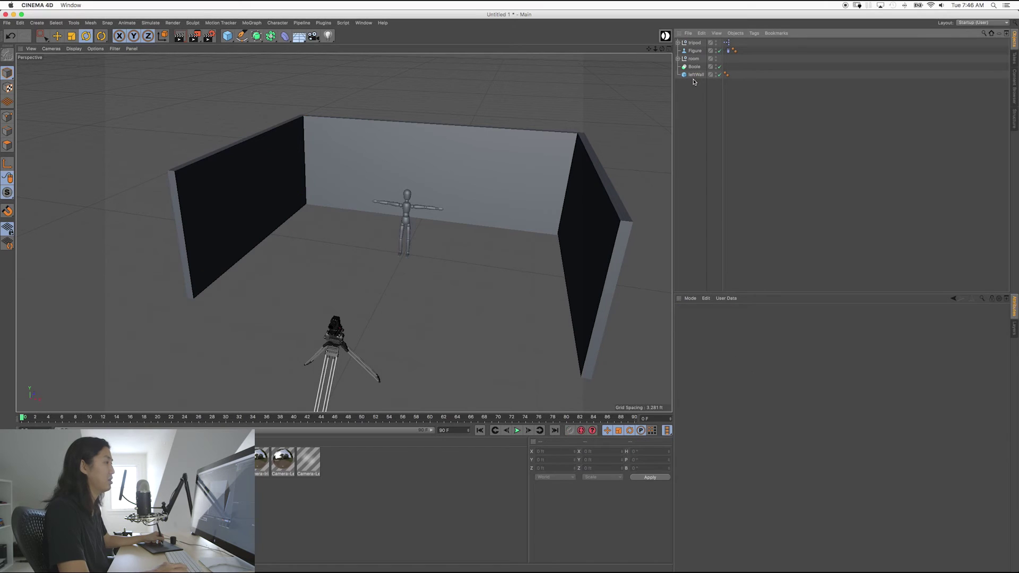
# Duplicate leftWall directly below the original and rename the copy door
pyautogui.click(695, 75)
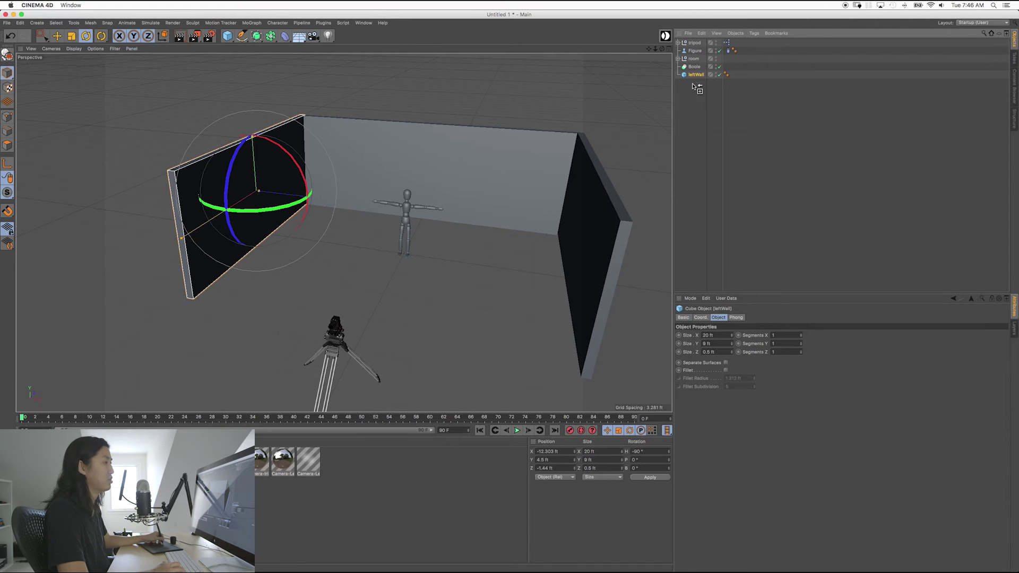
pyautogui.keyDown('ctrl'); pyautogui.moveTo(693, 85); pyautogui.dragTo(693, 88); pyautogui.keyUp('ctrl')
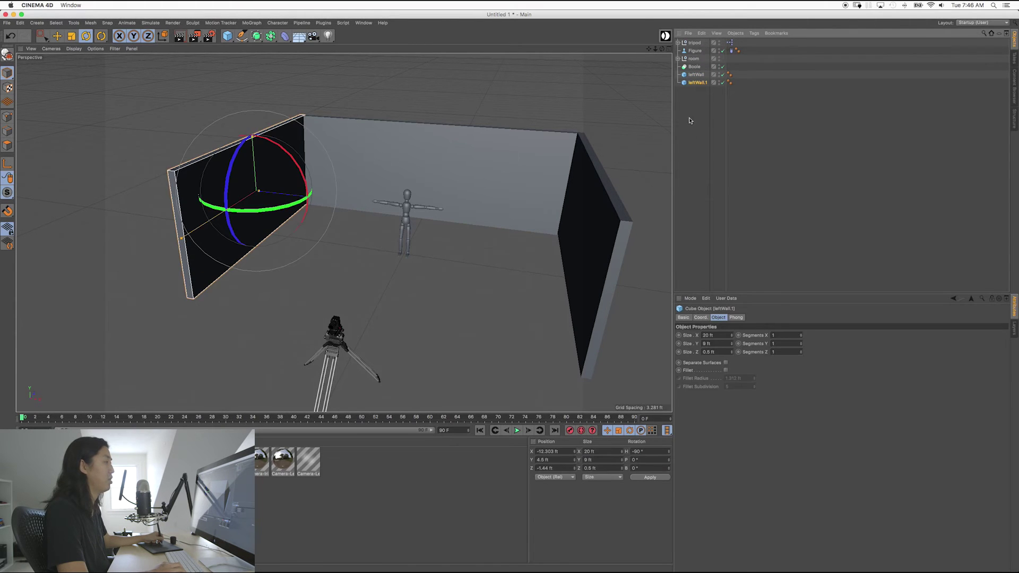
pyautogui.click(697, 91)
pyautogui.doubleClick(698, 83)
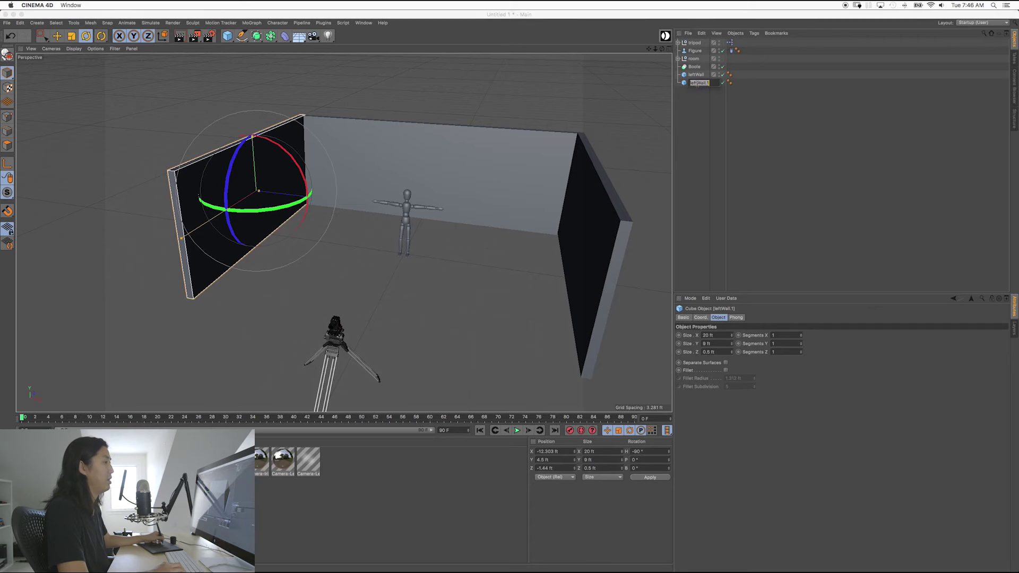
pyautogui.write('door')
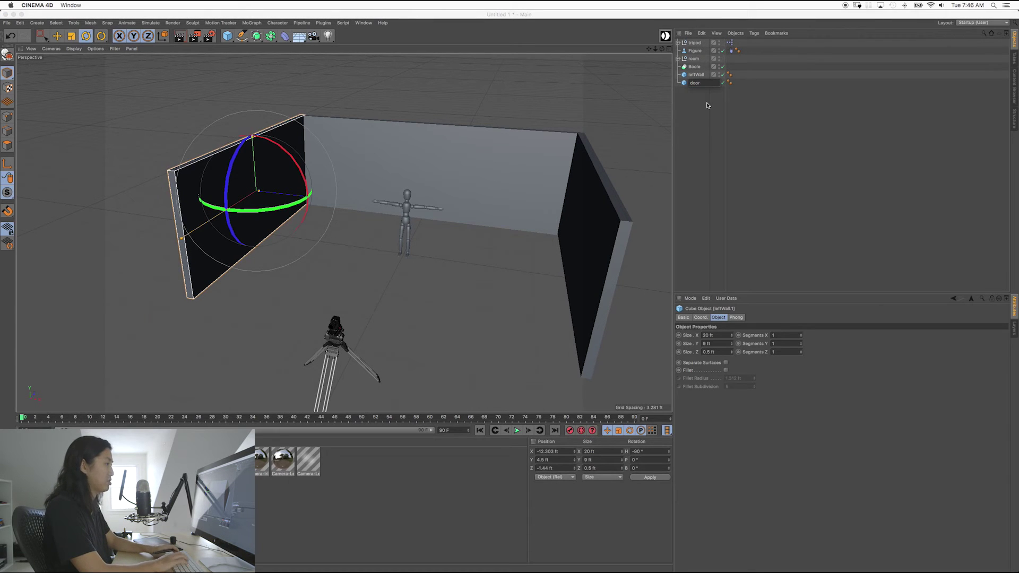
pyautogui.press('Return')
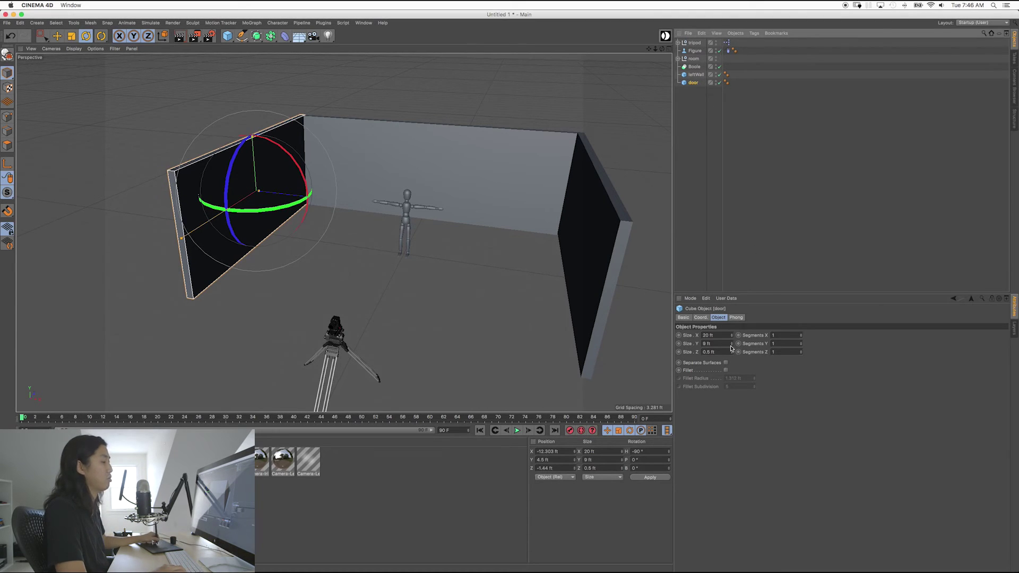
# Resize the door cube to 2.5 ft in X, 6 ft in Y and 1 ft in Z
pyautogui.click(717, 336)
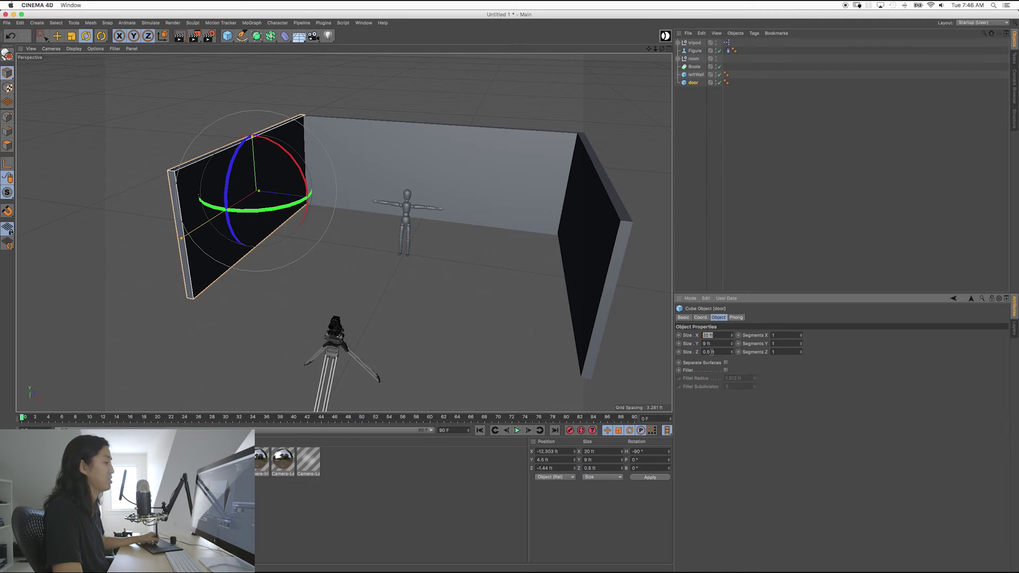
pyautogui.press('Tab')
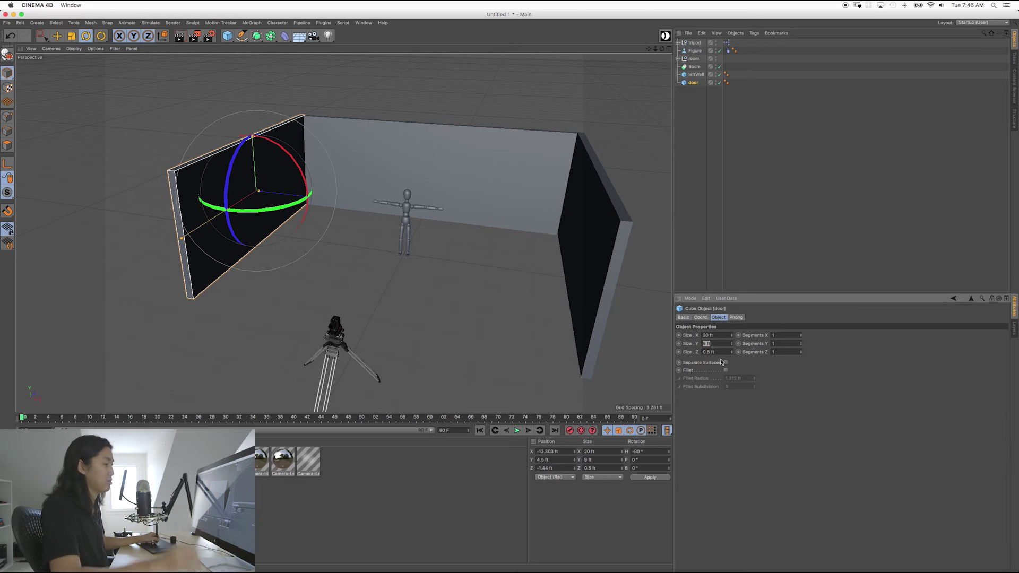
pyautogui.write('6')
pyautogui.press('Return')
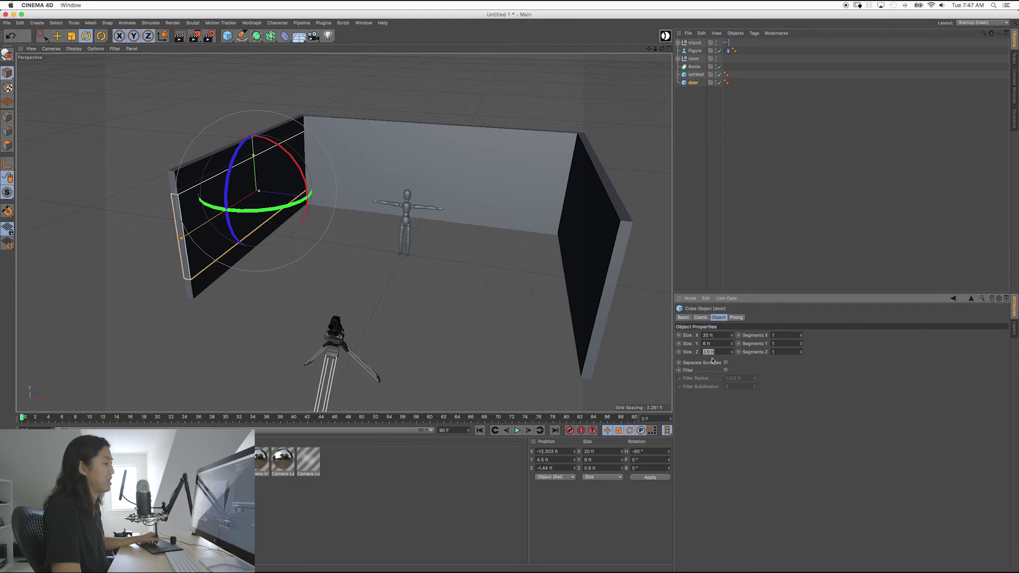
pyautogui.write('1')
pyautogui.press('Return')
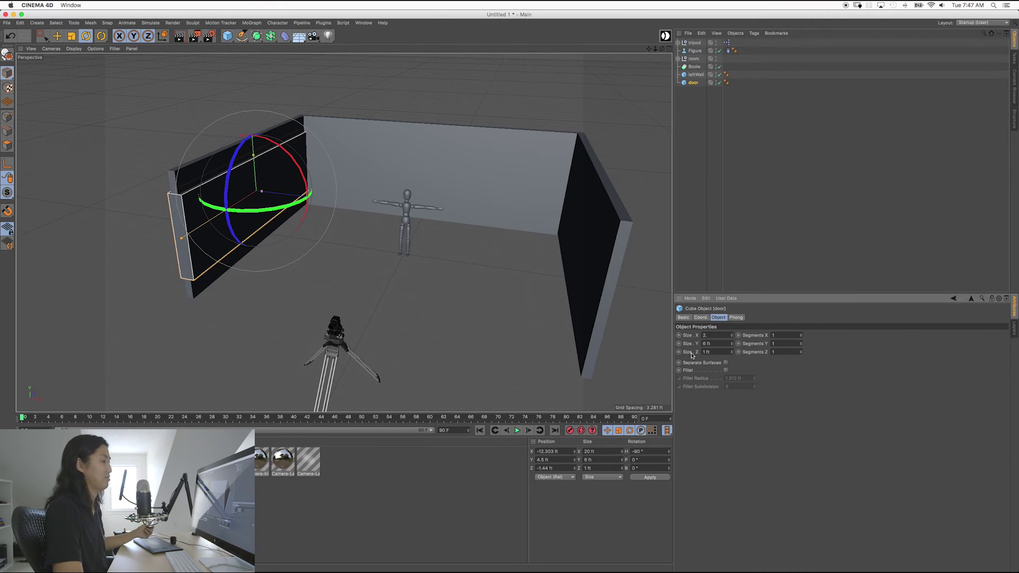
pyautogui.write('2.5')
pyautogui.press('Return')
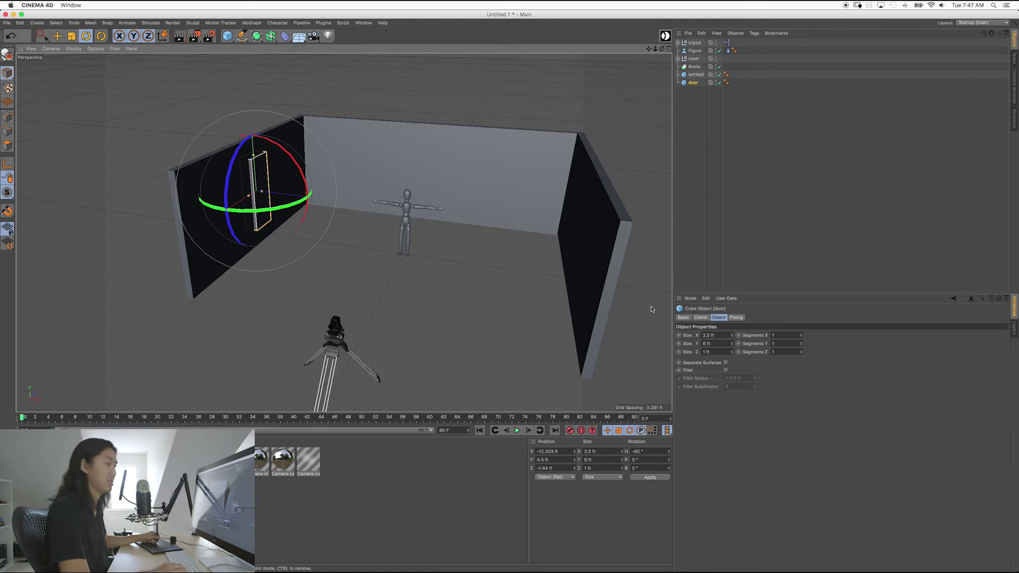
# Set the door's Y position to 3 ft and clear the selection
pyautogui.click(559, 461)
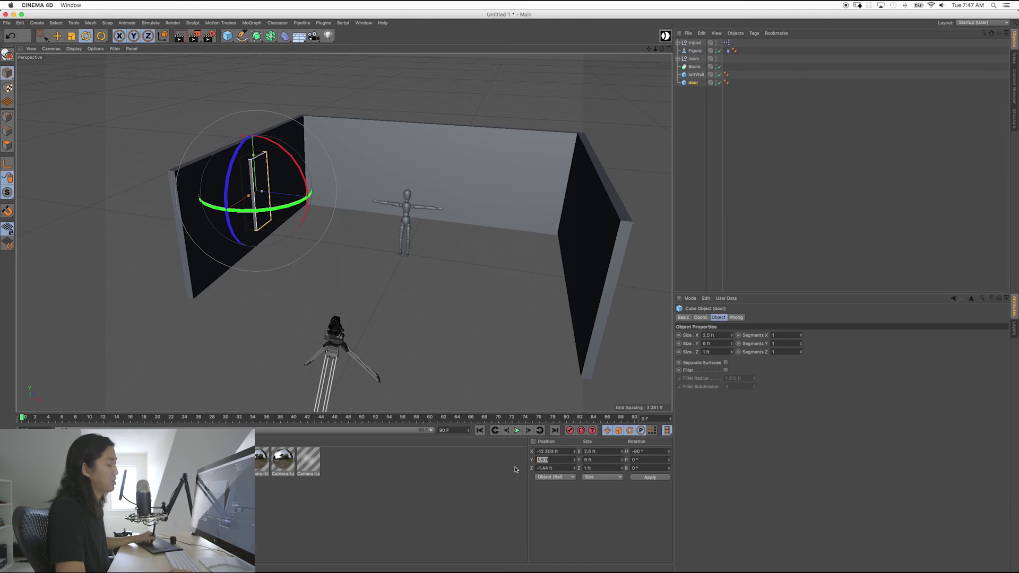
pyautogui.write('3')
pyautogui.press('Return')
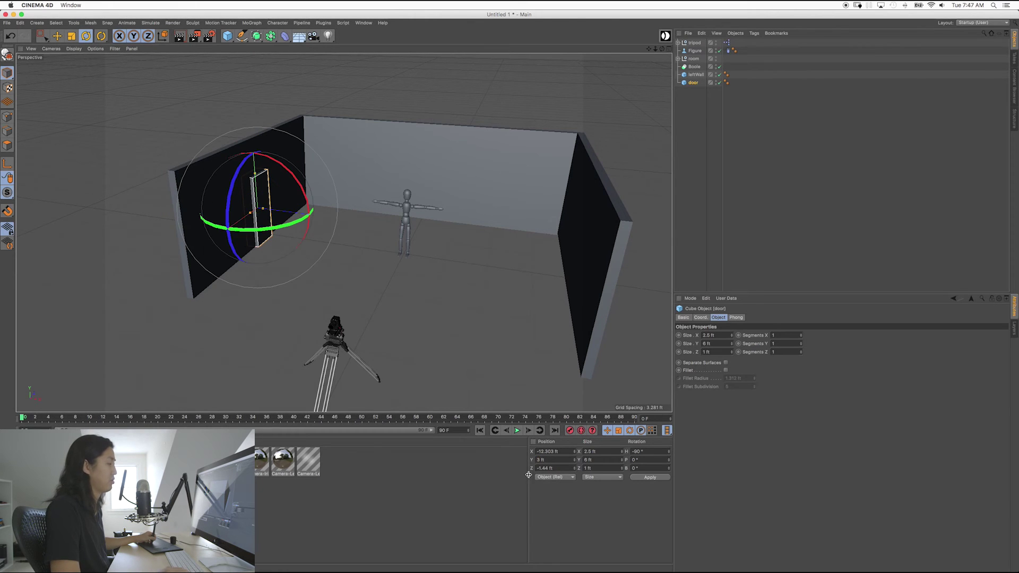
pyautogui.keyDown('alt'); pyautogui.moveTo(301, 222); pyautogui.dragTo(366, 247, button='middle'); pyautogui.keyUp('alt')
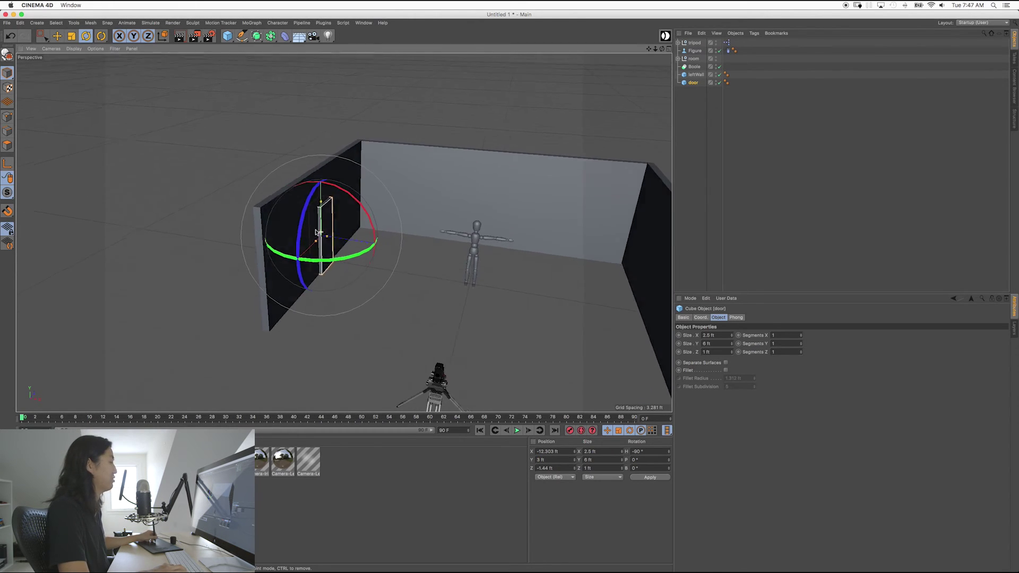
pyautogui.keyDown('alt'); pyautogui.moveTo(365, 247); pyautogui.dragTo(344, 233); pyautogui.keyUp('alt')
pyautogui.keyDown('alt'); pyautogui.moveTo(344, 232); pyautogui.dragTo(361, 241, button='right'); pyautogui.keyUp('alt')
pyautogui.keyDown('alt'); pyautogui.moveTo(361, 241); pyautogui.dragTo(307, 231); pyautogui.keyUp('alt')
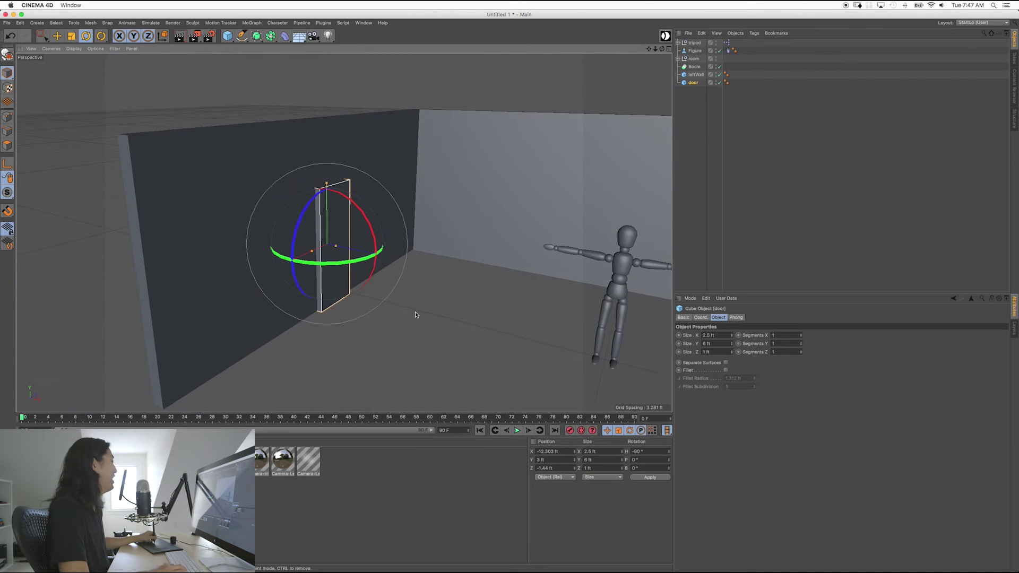
pyautogui.click(415, 312)
pyautogui.keyDown('alt'); pyautogui.moveTo(417, 285); pyautogui.dragTo(288, 260); pyautogui.keyUp('alt')
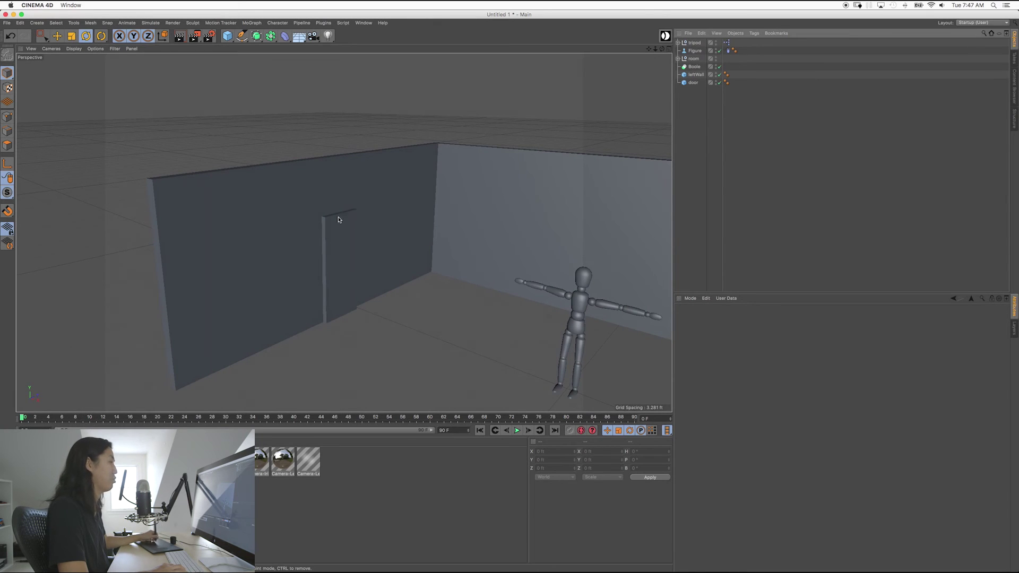
# Nest leftWall and door under the Boole with door as the first child, and clear the selection
pyautogui.click(694, 75)
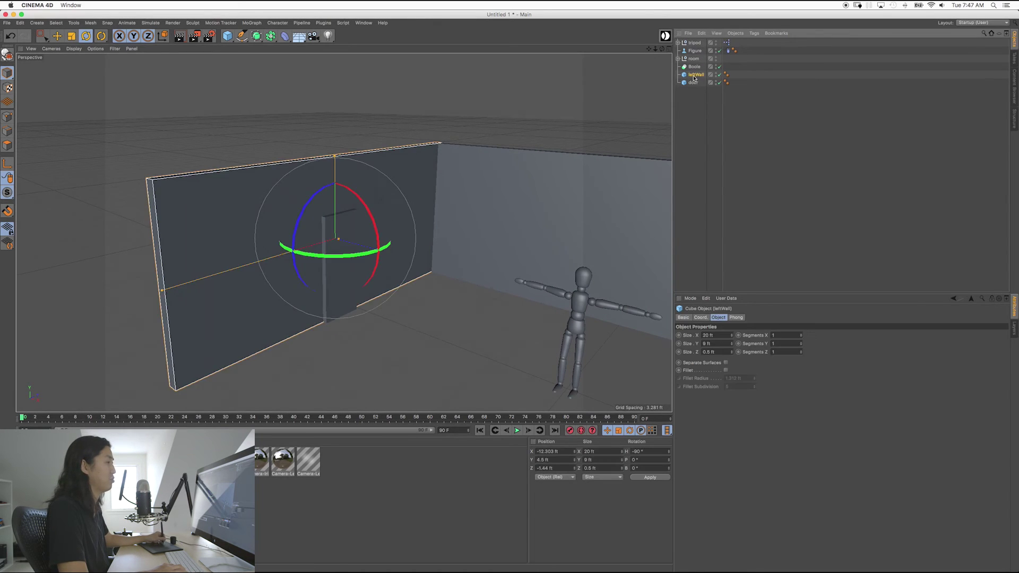
pyautogui.moveTo(694, 77); pyautogui.dragTo(694, 68)
pyautogui.click(694, 67)
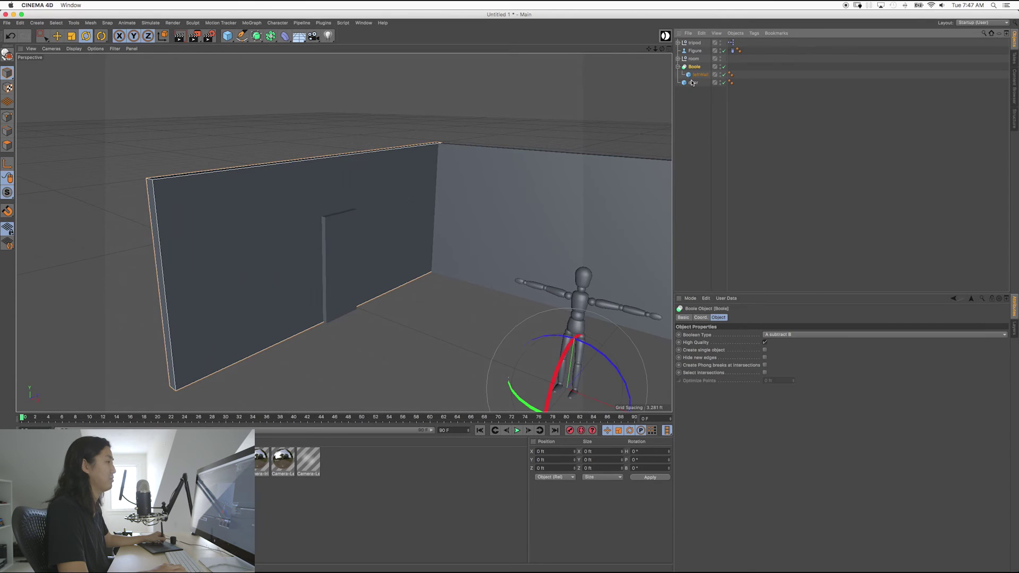
pyautogui.moveTo(695, 69); pyautogui.dragTo(694, 68)
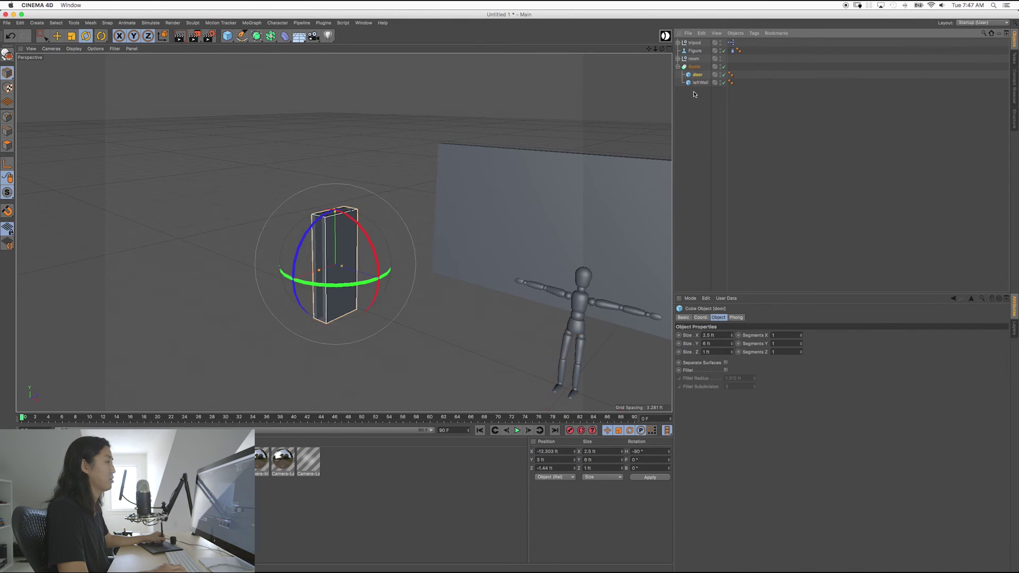
pyautogui.click(696, 104)
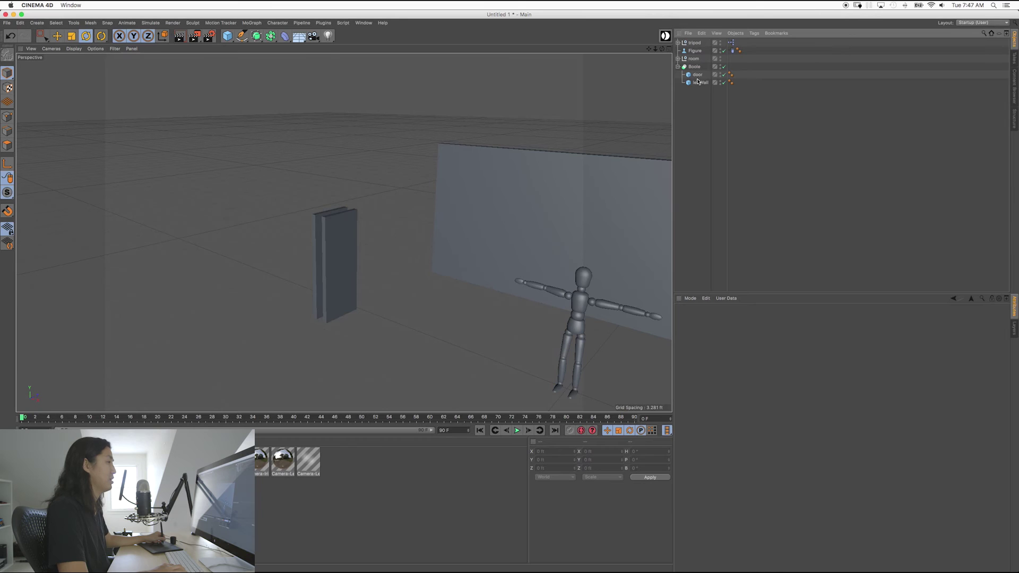
# Move leftWall above door inside the Boole to subtract the door from the wall, and clear the selection
pyautogui.keyDown('alt'); pyautogui.moveTo(344, 233); pyautogui.dragTo(361, 262); pyautogui.keyUp('alt')
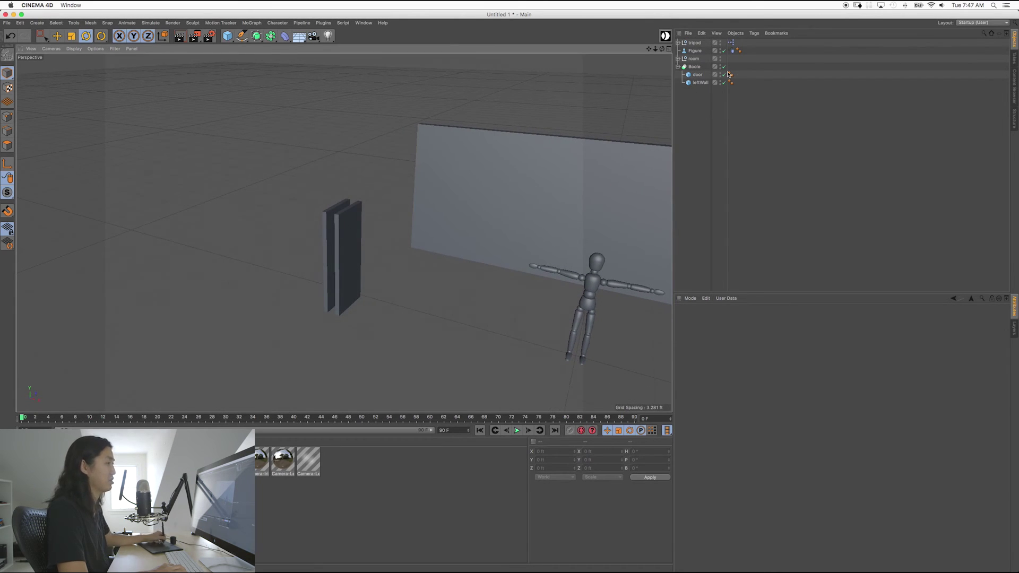
pyautogui.moveTo(700, 84); pyautogui.dragTo(697, 71)
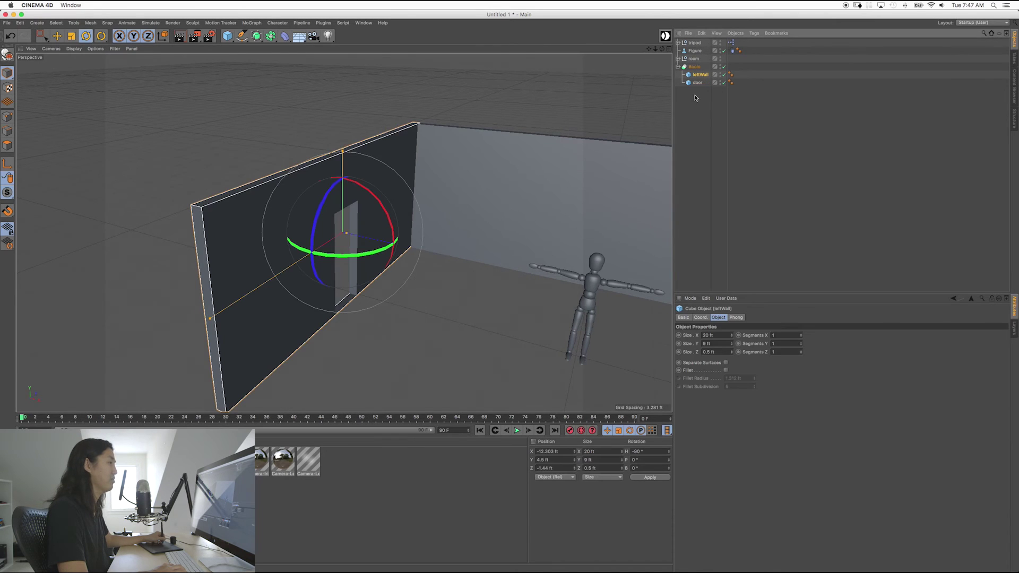
pyautogui.click(696, 181)
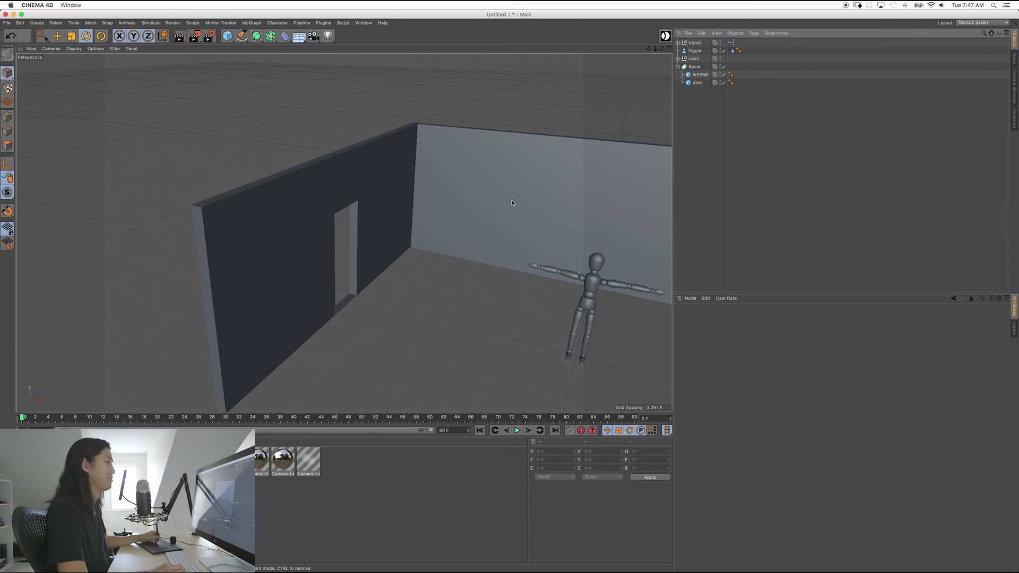
# Lower the door cube to about 2.88 ft in Y so the opening cuts through the wall's base, and clear the selection
pyautogui.keyDown('alt'); pyautogui.moveTo(400, 198); pyautogui.dragTo(405, 164, button='middle'); pyautogui.keyUp('alt')
pyautogui.keyDown('alt'); pyautogui.moveTo(405, 164); pyautogui.dragTo(488, 170); pyautogui.keyUp('alt')
pyautogui.moveTo(409, 167)
pyautogui.keyDown('alt'); pyautogui.mouseDown()
pyautogui.moveTo(393, 157)
pyautogui.moveTo(408, 169)
pyautogui.mouseUp(); pyautogui.keyUp('alt')
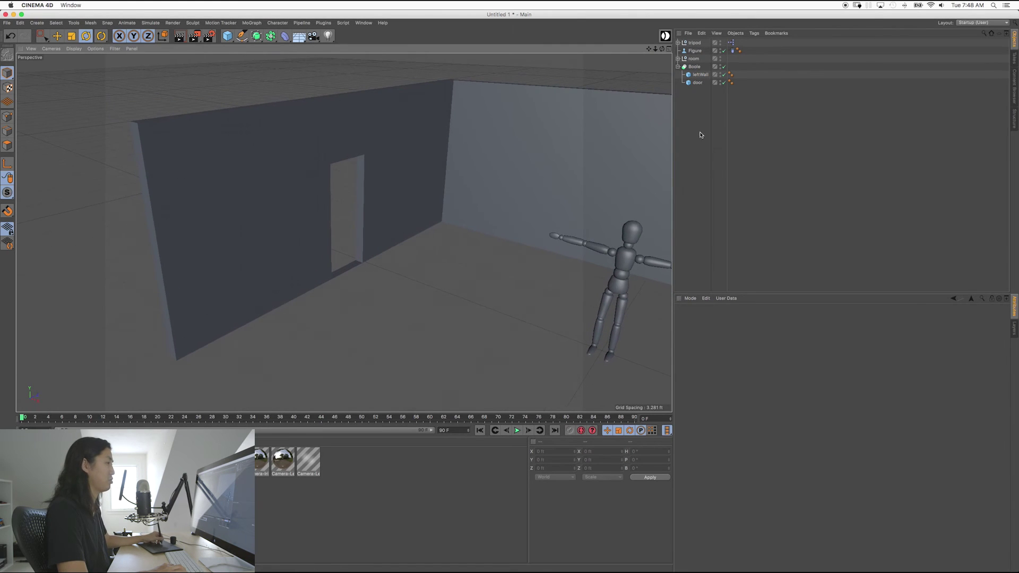
pyautogui.click(697, 83)
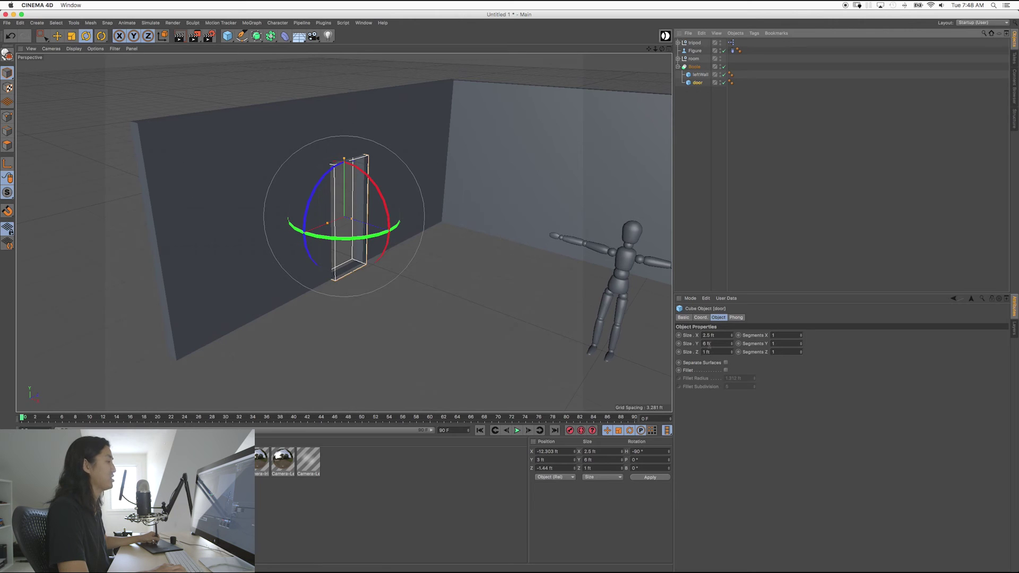
pyautogui.click(56, 35)
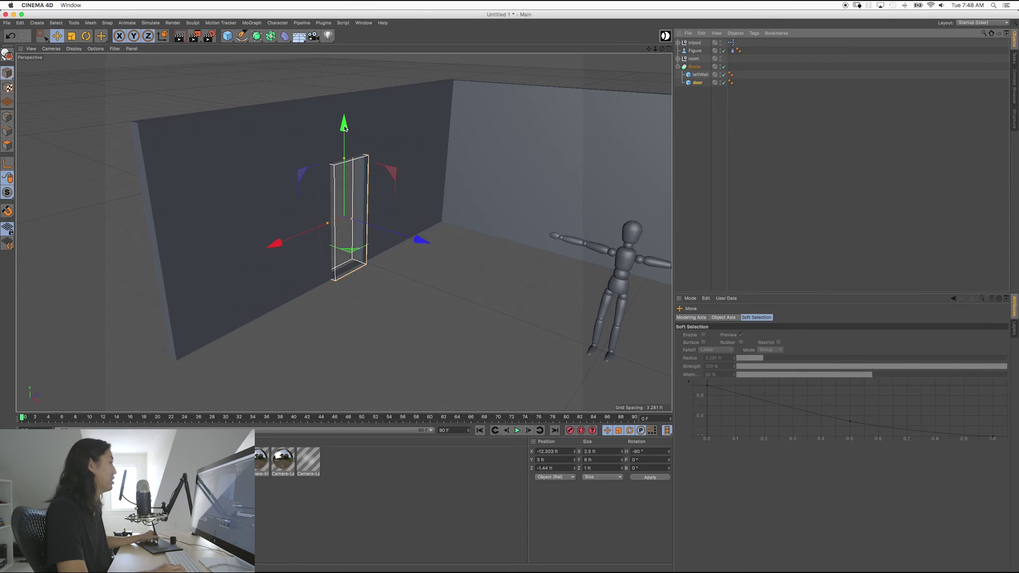
pyautogui.moveTo(345, 128); pyautogui.dragTo(345, 132)
pyautogui.click(427, 275)
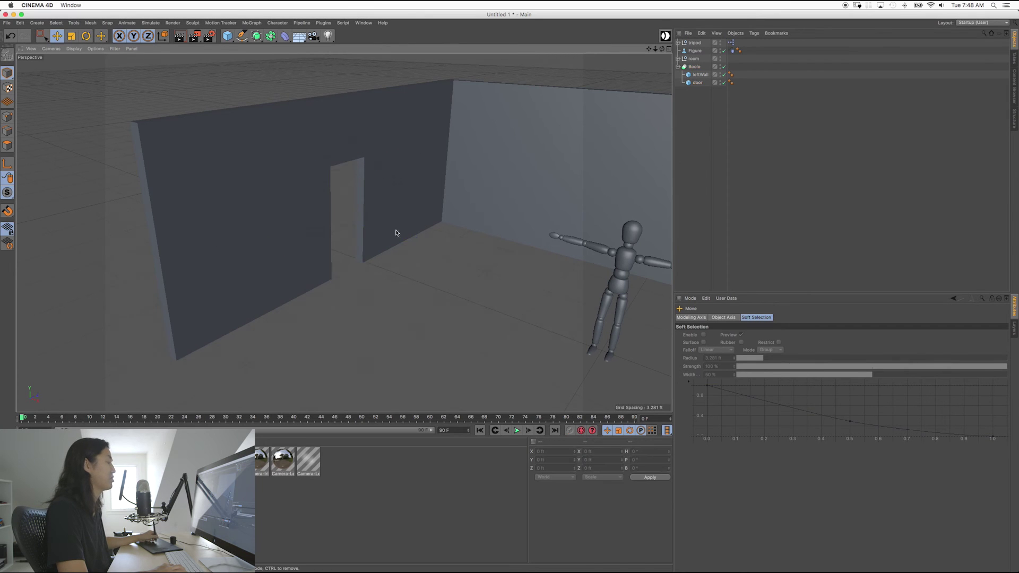
# Move the door cube to about 2.91 ft in Y and slide it along the wall to about -0.07 ft in Z
pyautogui.keyDown('alt'); pyautogui.moveTo(398, 234); pyautogui.dragTo(387, 208); pyautogui.keyUp('alt')
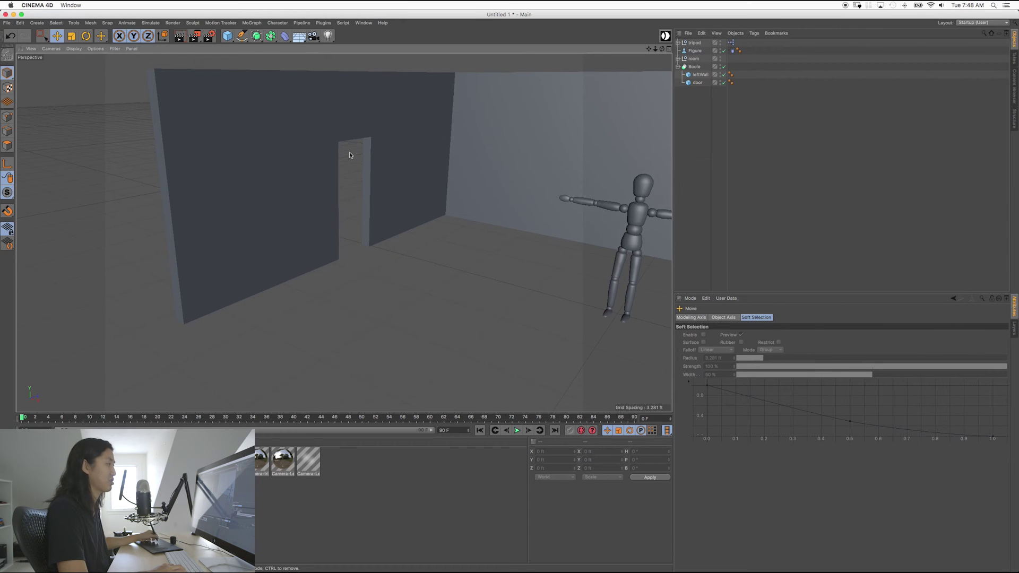
pyautogui.keyDown('alt'); pyautogui.moveTo(376, 170); pyautogui.dragTo(332, 264); pyautogui.keyUp('alt')
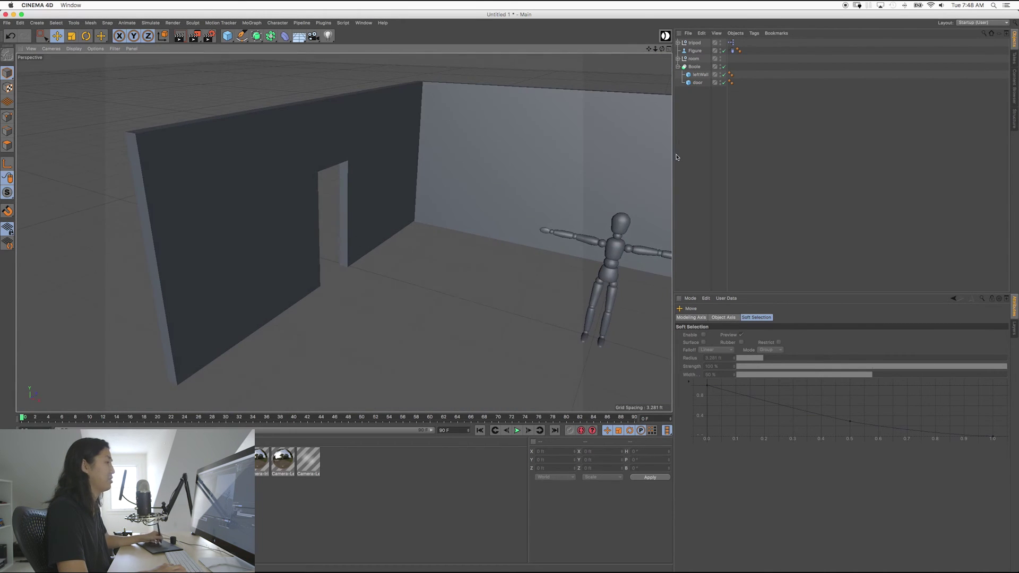
pyautogui.click(698, 83)
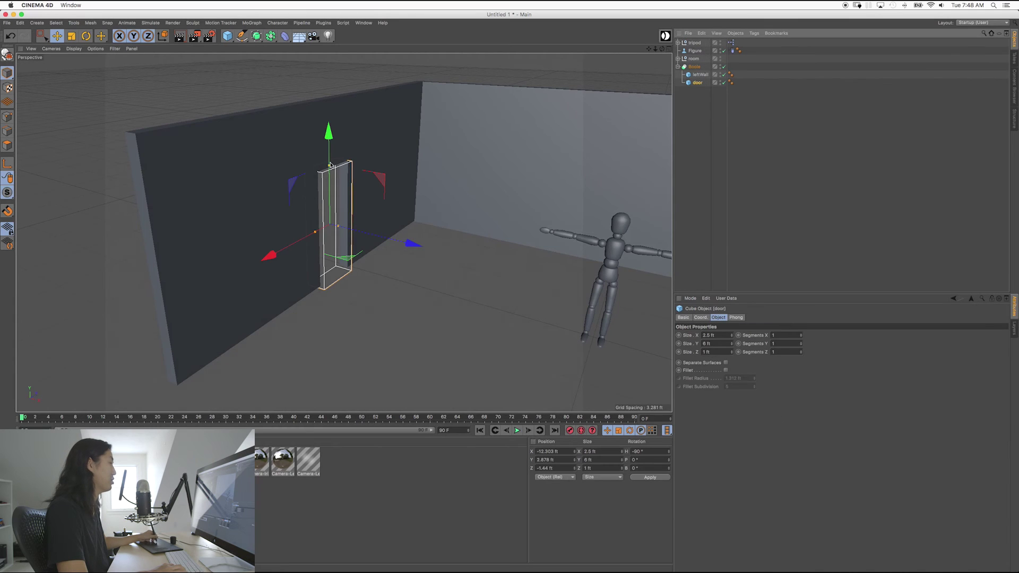
pyautogui.moveTo(329, 151); pyautogui.dragTo(332, 121)
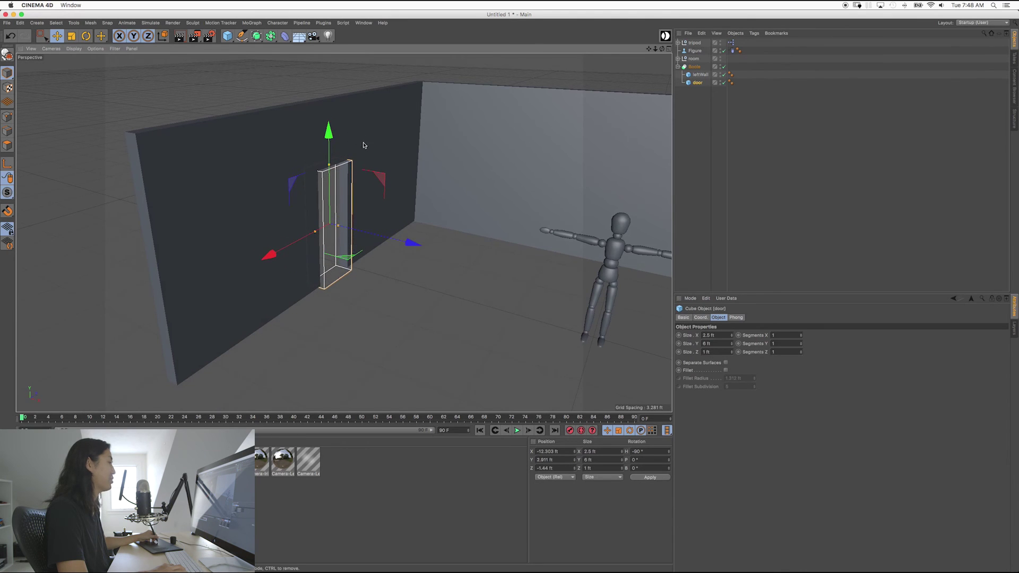
pyautogui.keyDown('alt'); pyautogui.moveTo(399, 212); pyautogui.dragTo(425, 195); pyautogui.keyUp('alt')
pyautogui.keyDown('alt'); pyautogui.moveTo(459, 209); pyautogui.dragTo(402, 188, button='right'); pyautogui.keyUp('alt')
pyautogui.keyDown('alt'); pyautogui.moveTo(403, 188); pyautogui.dragTo(384, 183); pyautogui.keyUp('alt')
pyautogui.keyDown('alt'); pyautogui.moveTo(384, 182); pyautogui.dragTo(407, 191, button='right'); pyautogui.keyUp('alt')
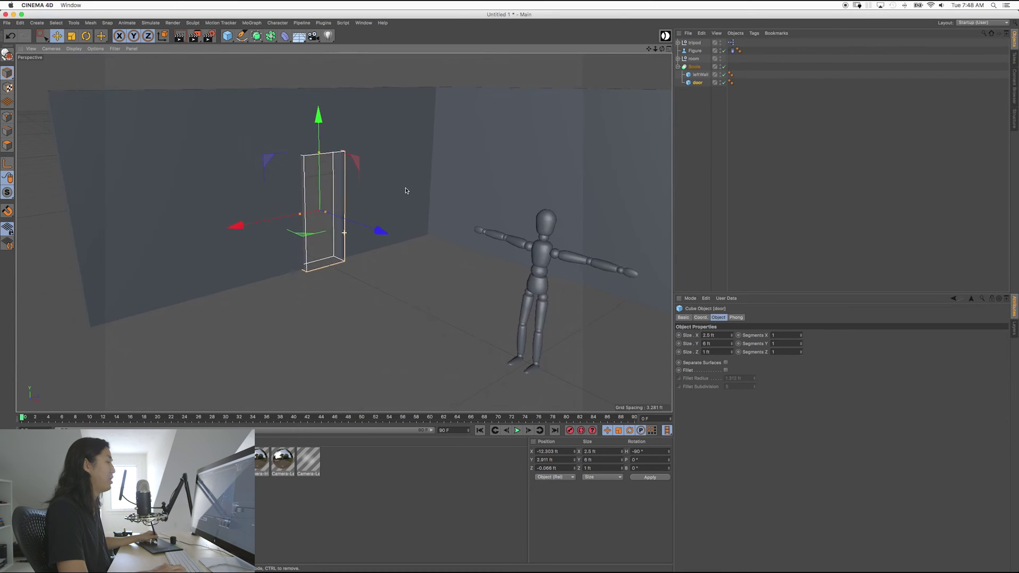
# Widen the door cube to about 7.4 ft in X and raise it to window height, about 4.9 ft in Y
pyautogui.keyDown('alt'); pyautogui.moveTo(408, 191); pyautogui.dragTo(365, 178); pyautogui.keyUp('alt')
pyautogui.moveTo(283, 199); pyautogui.dragTo(251, 207)
pyautogui.moveTo(303, 105); pyautogui.dragTo(302, 71)
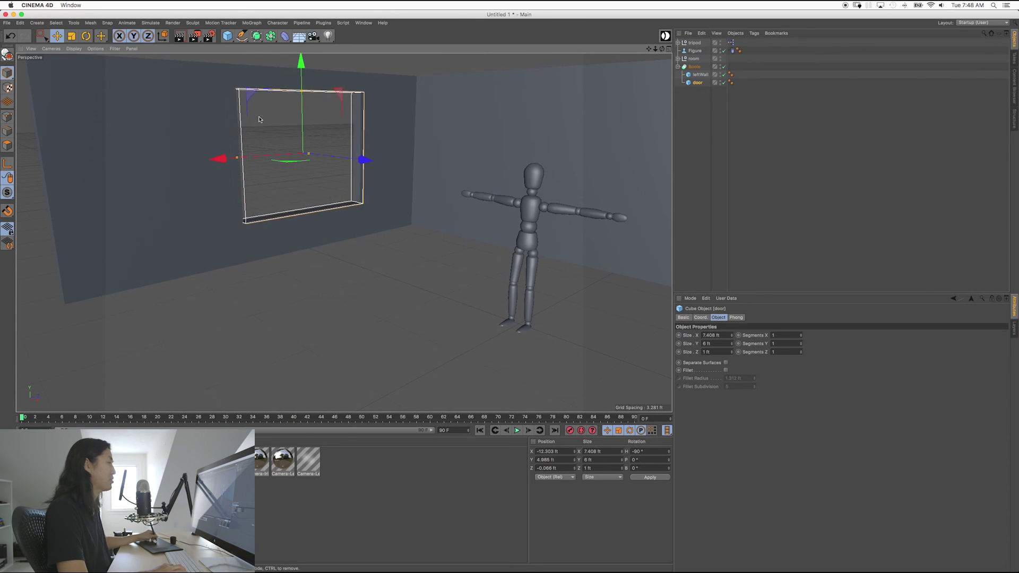
# Narrow the door cube to about 2.63 ft in X, lower it to about 2.86 ft in Y, and clear the selection
pyautogui.moveTo(235, 159); pyautogui.dragTo(276, 165)
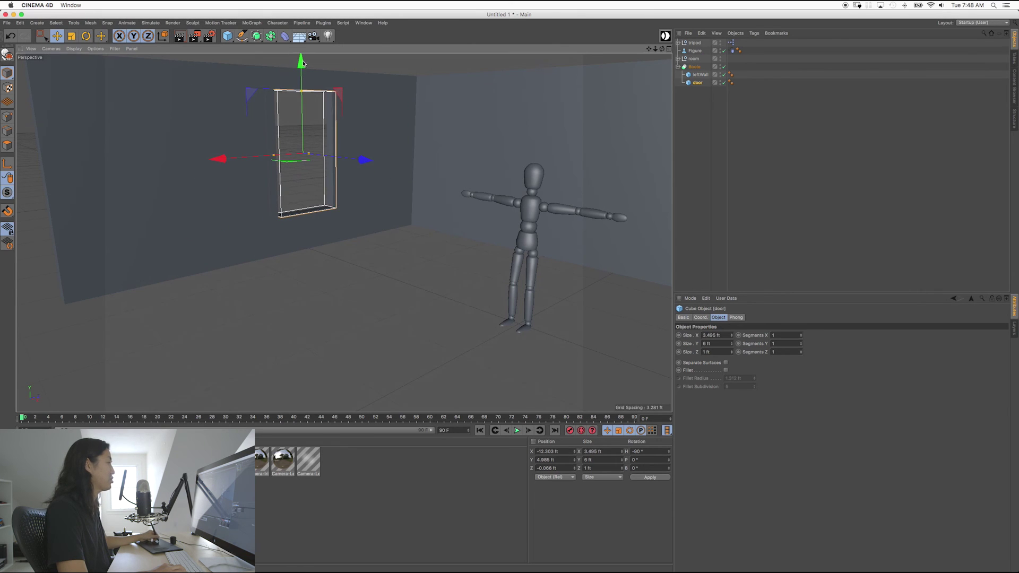
pyautogui.moveTo(303, 64); pyautogui.dragTo(307, 105)
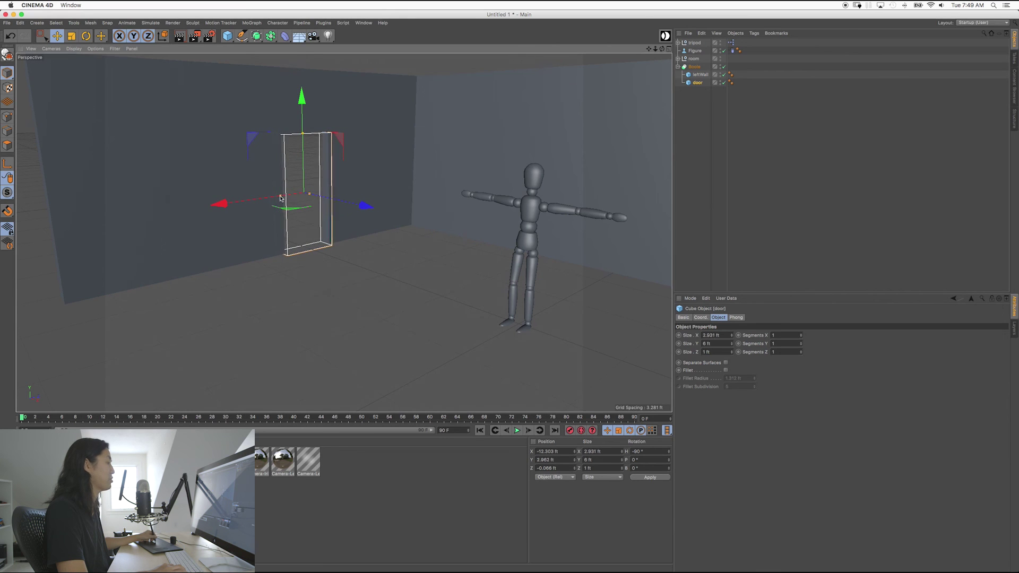
pyautogui.click(348, 257)
pyautogui.keyDown('alt'); pyautogui.moveTo(297, 231); pyautogui.dragTo(288, 235); pyautogui.keyUp('alt')
pyautogui.keyDown('alt'); pyautogui.moveTo(374, 213); pyautogui.dragTo(392, 263, button='middle'); pyautogui.keyUp('alt')
pyautogui.keyDown('alt'); pyautogui.moveTo(374, 225); pyautogui.dragTo(394, 228); pyautogui.keyUp('alt')
pyautogui.keyDown('alt'); pyautogui.moveTo(425, 235); pyautogui.dragTo(419, 237, button='right'); pyautogui.keyUp('alt')
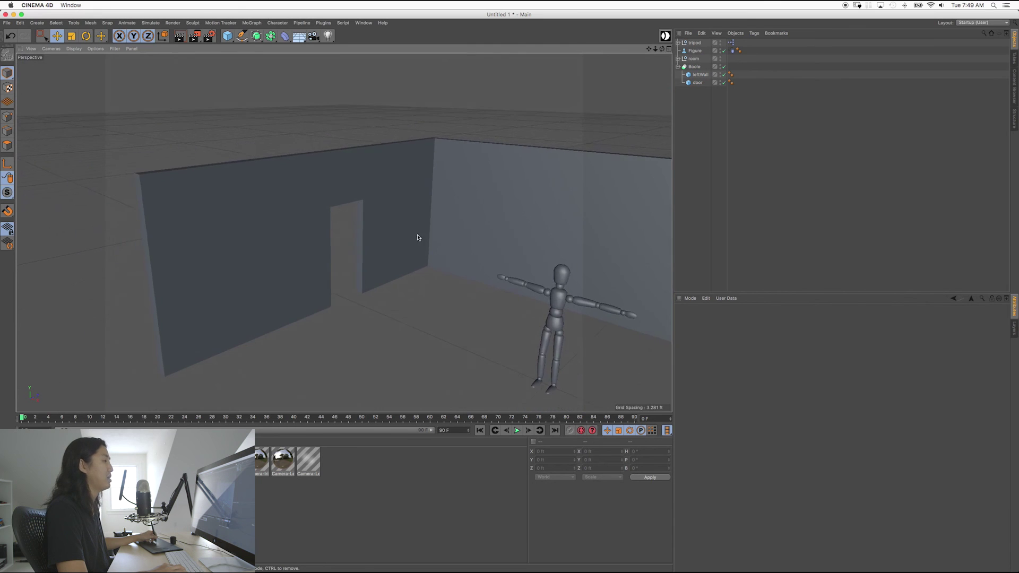
pyautogui.keyDown('alt'); pyautogui.moveTo(418, 237); pyautogui.dragTo(374, 234, button='middle'); pyautogui.keyUp('alt')
pyautogui.keyDown('alt'); pyautogui.moveTo(374, 234); pyautogui.dragTo(403, 240); pyautogui.keyUp('alt')
# Collapse the Boole object and rename it leftWall
pyautogui.click(678, 67)
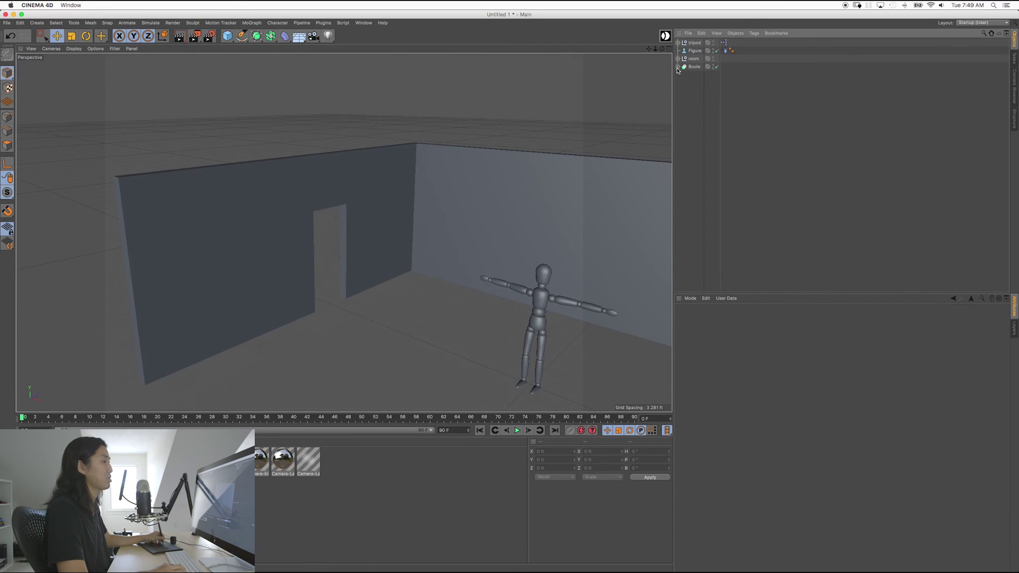
pyautogui.doubleClick(693, 67)
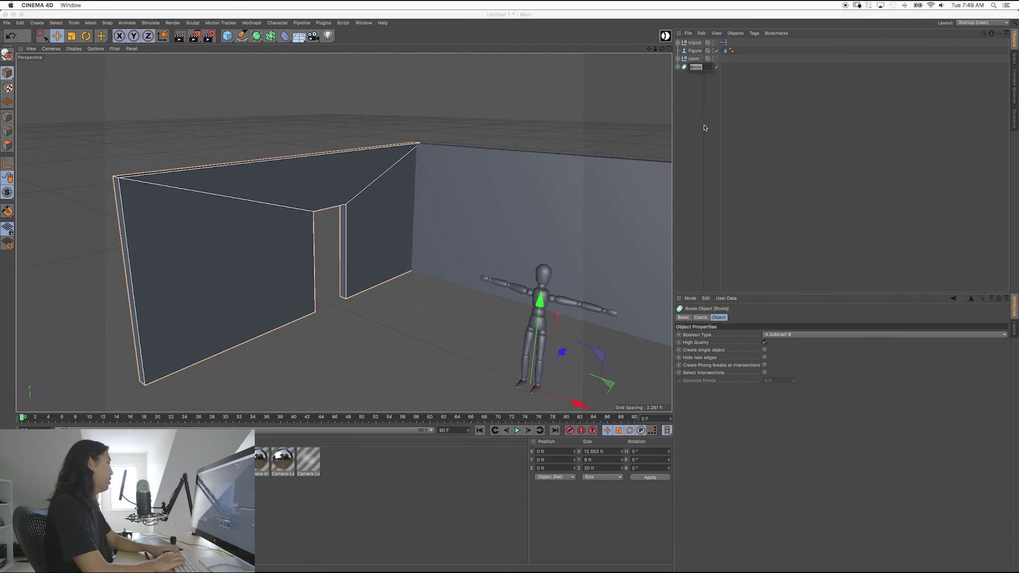
pyautogui.write('leftWal')
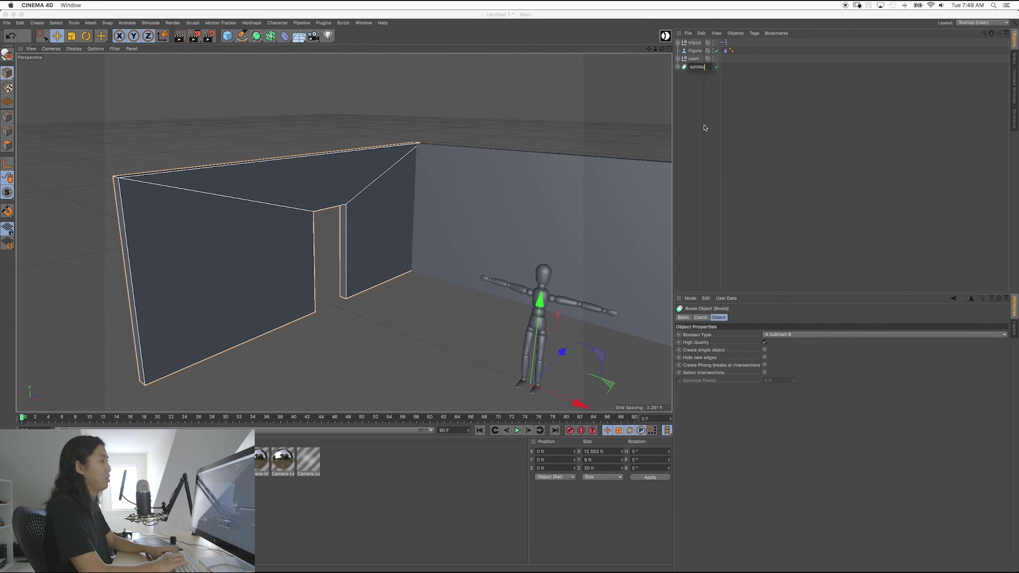
pyautogui.write('l')
pyautogui.press('Return')
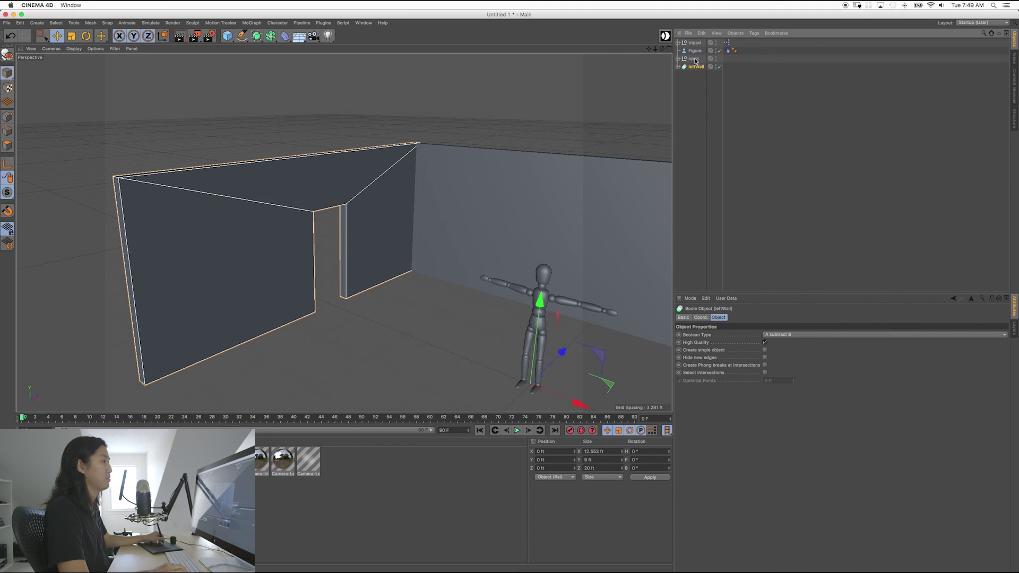
# Nest the leftWall Boole inside the room group above backWall
pyautogui.moveTo(695, 61); pyautogui.dragTo(695, 60)
pyautogui.click(698, 91)
pyautogui.click(700, 67)
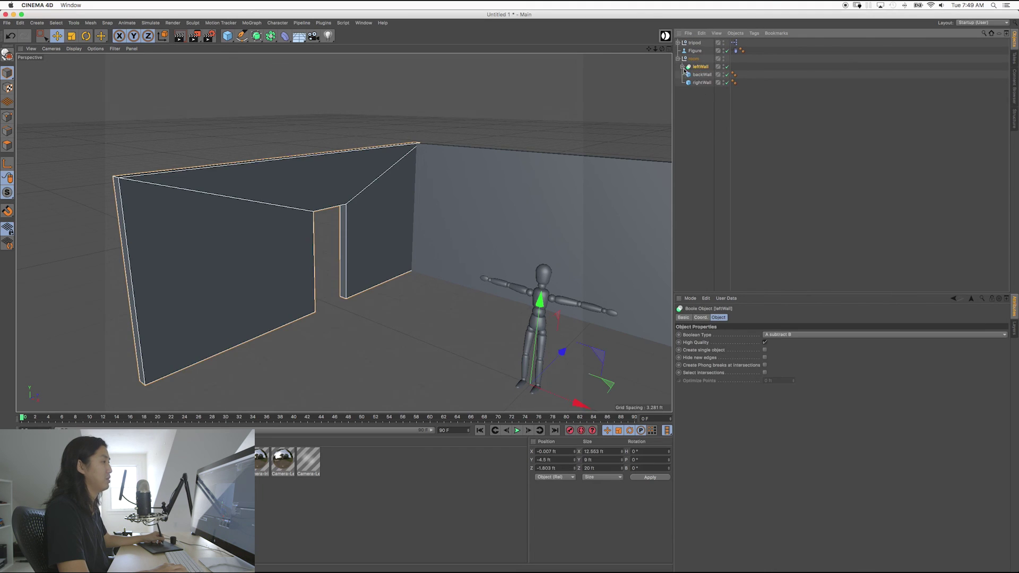
# Expand the leftWall Boole, slightly lengthen the leftWall cube inside it along X, and clear the selection
pyautogui.click(682, 67)
pyautogui.click(700, 82)
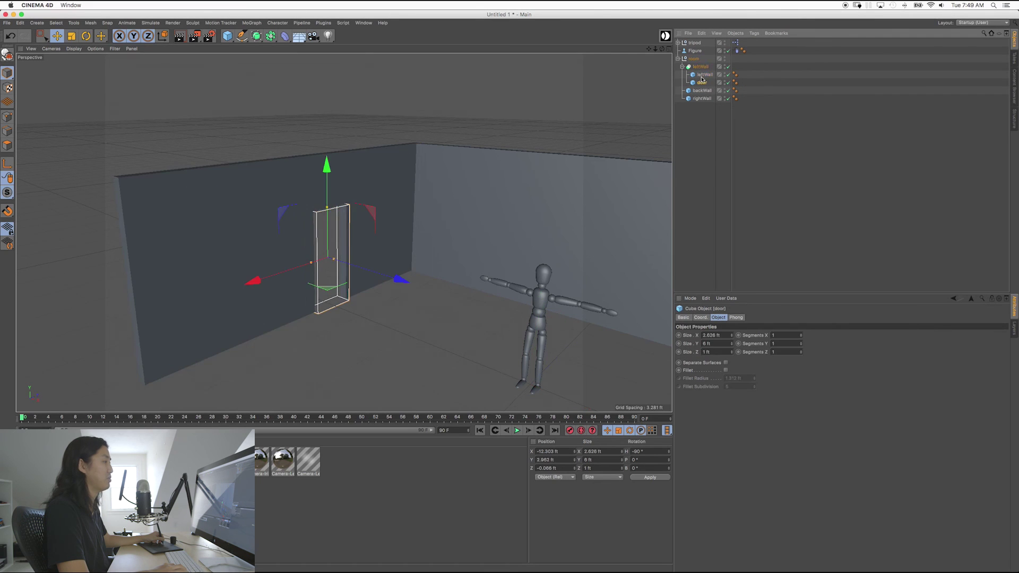
pyautogui.click(700, 75)
pyautogui.click(699, 83)
pyautogui.click(699, 76)
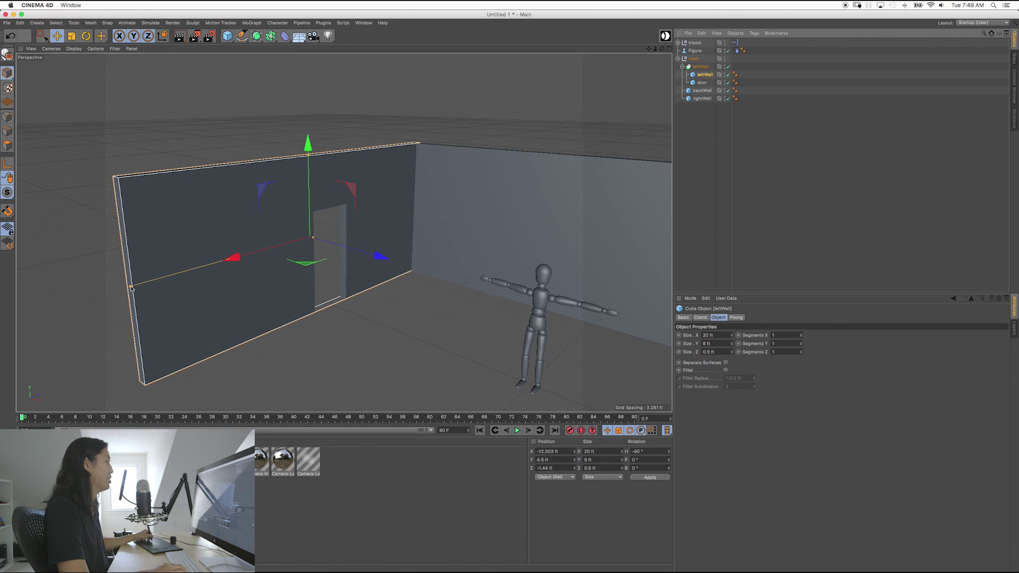
pyautogui.moveTo(132, 288); pyautogui.dragTo(127, 315)
pyautogui.click(677, 96)
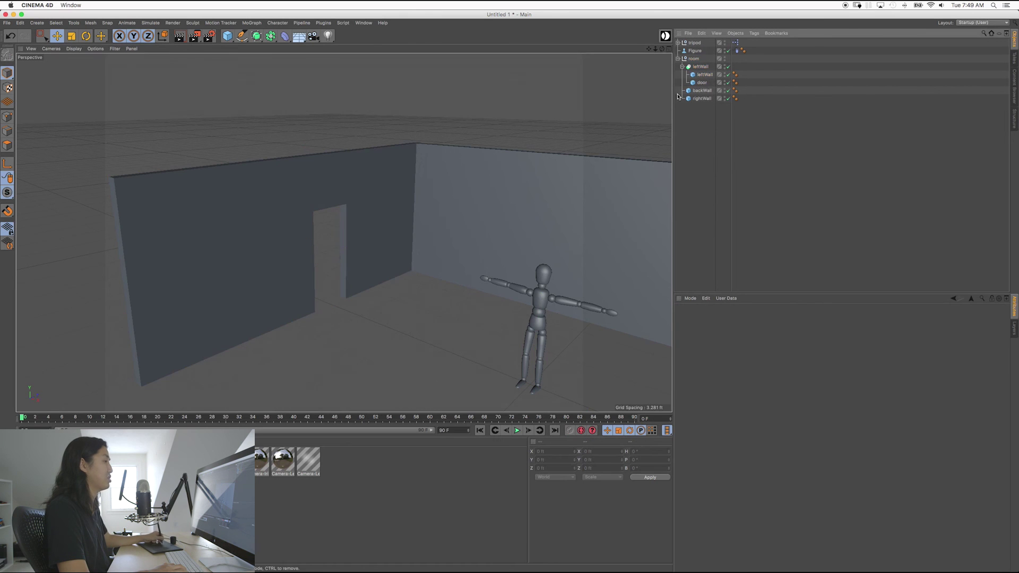
# Widen the door cube along the wall to more than twice its width, and clear the selection
pyautogui.click(700, 83)
pyautogui.moveTo(311, 264); pyautogui.dragTo(282, 272)
pyautogui.click(366, 333)
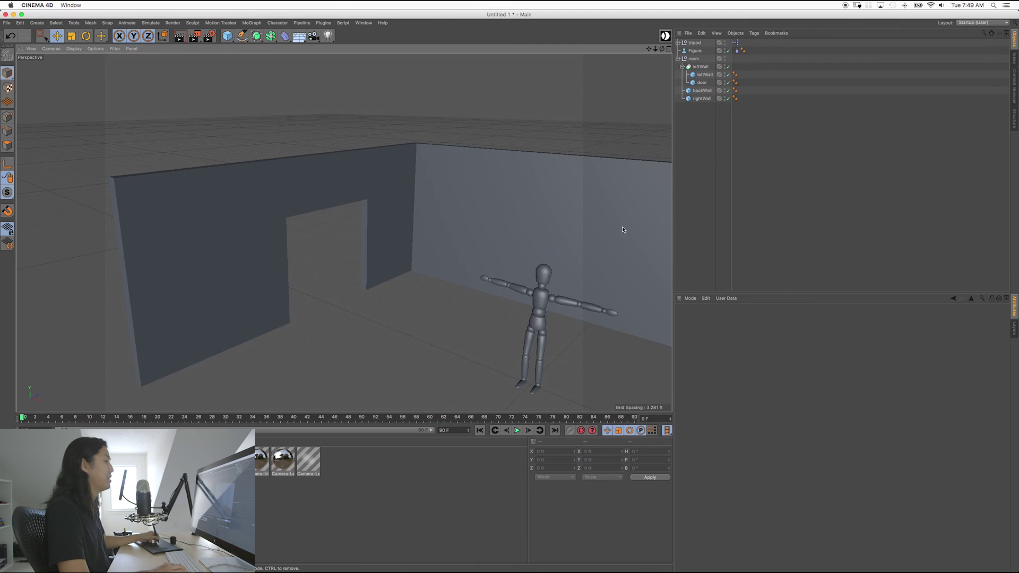
pyautogui.keyDown('alt'); pyautogui.moveTo(561, 220); pyautogui.dragTo(506, 196, button='middle'); pyautogui.keyUp('alt')
pyautogui.keyDown('alt'); pyautogui.moveTo(505, 196); pyautogui.dragTo(547, 204); pyautogui.keyUp('alt')
pyautogui.keyDown('alt'); pyautogui.moveTo(547, 205); pyautogui.dragTo(531, 221, button='right'); pyautogui.keyUp('alt')
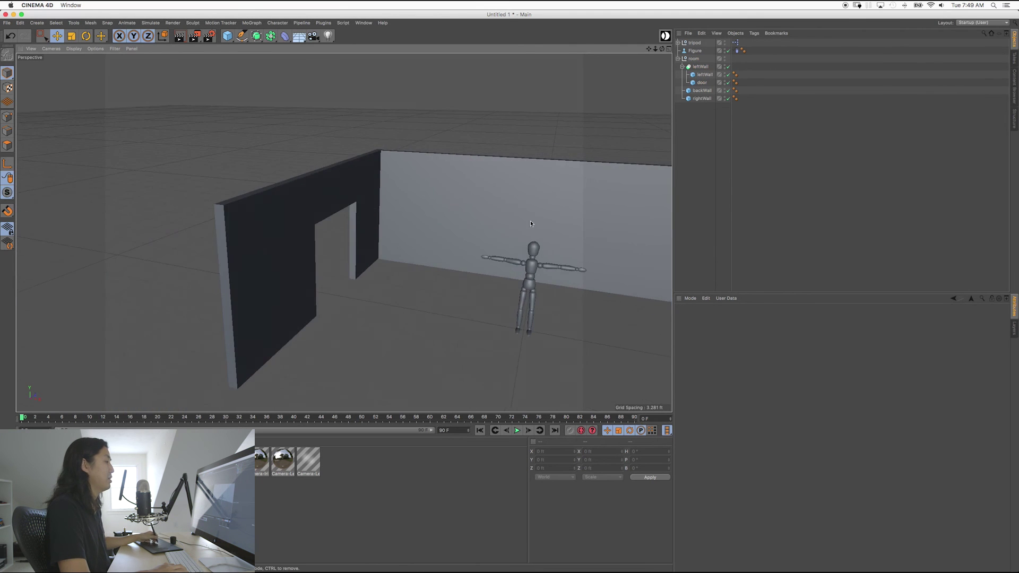
pyautogui.keyDown('alt'); pyautogui.moveTo(530, 221); pyautogui.dragTo(415, 212, button='middle'); pyautogui.keyUp('alt')
pyautogui.moveTo(416, 212)
pyautogui.keyDown('alt'); pyautogui.mouseDown()
pyautogui.moveTo(478, 209)
pyautogui.moveTo(424, 212)
pyautogui.moveTo(389, 191)
pyautogui.moveTo(416, 190)
pyautogui.moveTo(394, 189)
pyautogui.moveTo(426, 245)
pyautogui.moveTo(431, 200)
pyautogui.moveTo(455, 209)
pyautogui.mouseUp(); pyautogui.keyUp('alt')
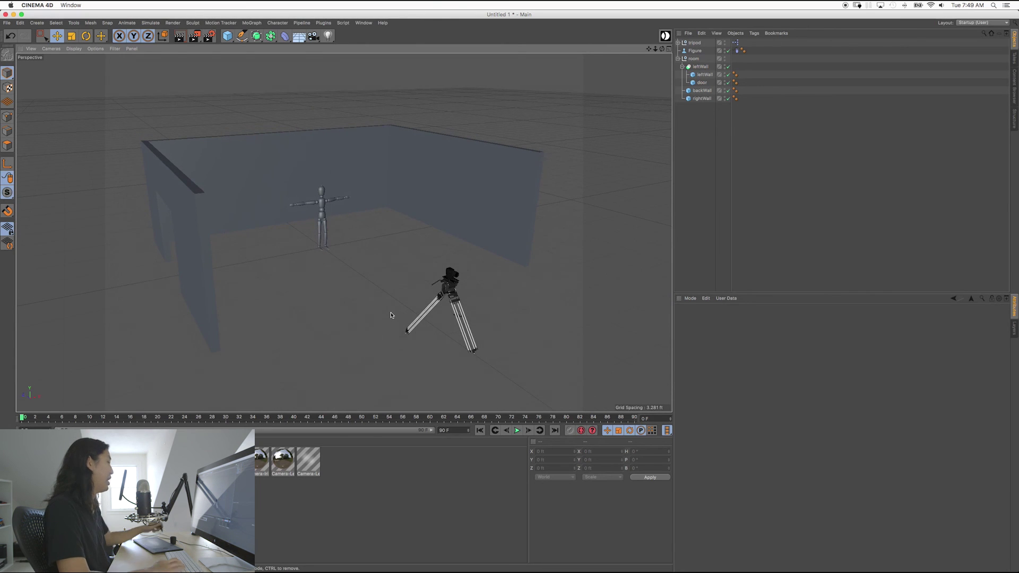